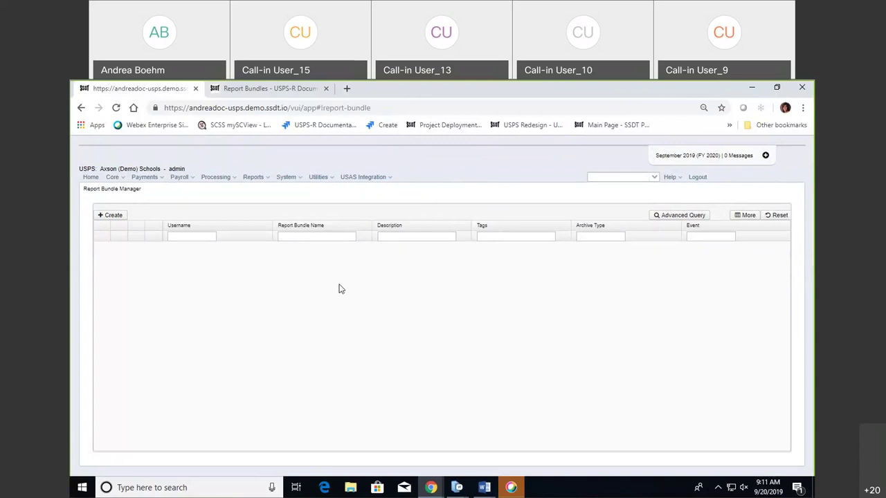
Open the list of available reports.
{"action": "left_click", "coordinate": [266, 180]}
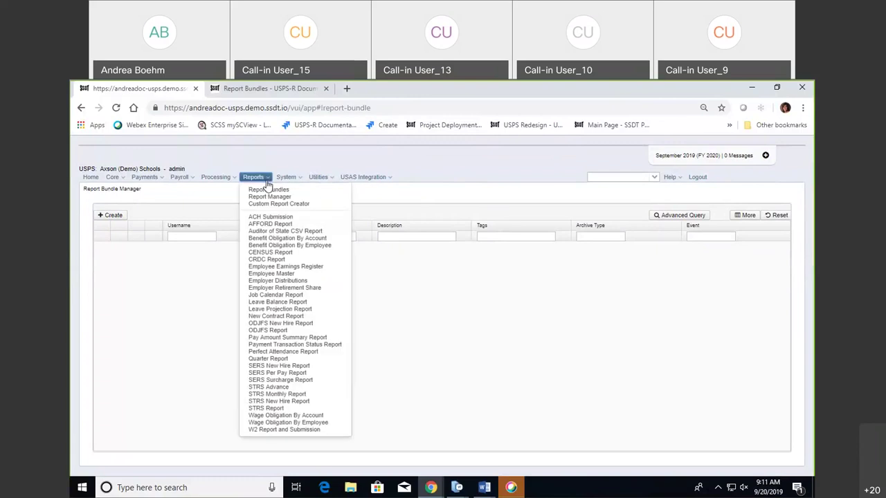
{"action": "mouse_move", "coordinate": [216, 179]}
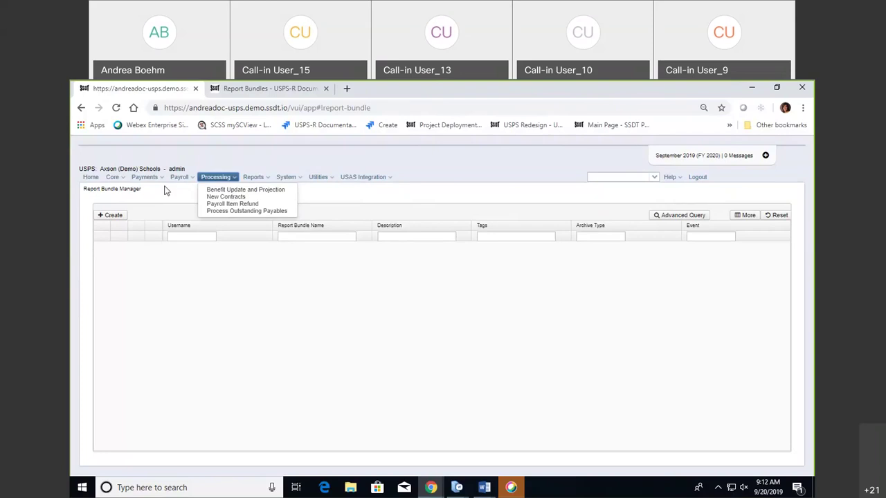
{"action": "left_click", "coordinate": [269, 182]}
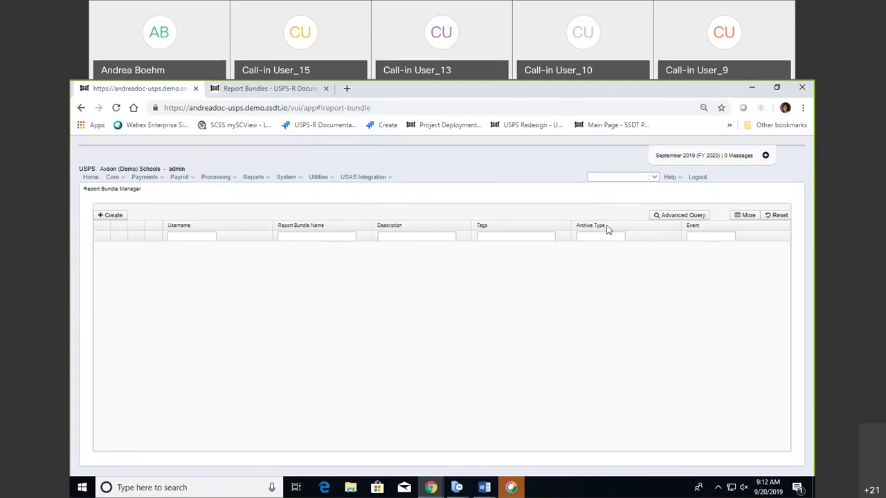
In the column chooser, expand and collapse the Bundle, Original Bundle Key and Report Bundle Key groups.
{"action": "left_click", "coordinate": [740, 220]}
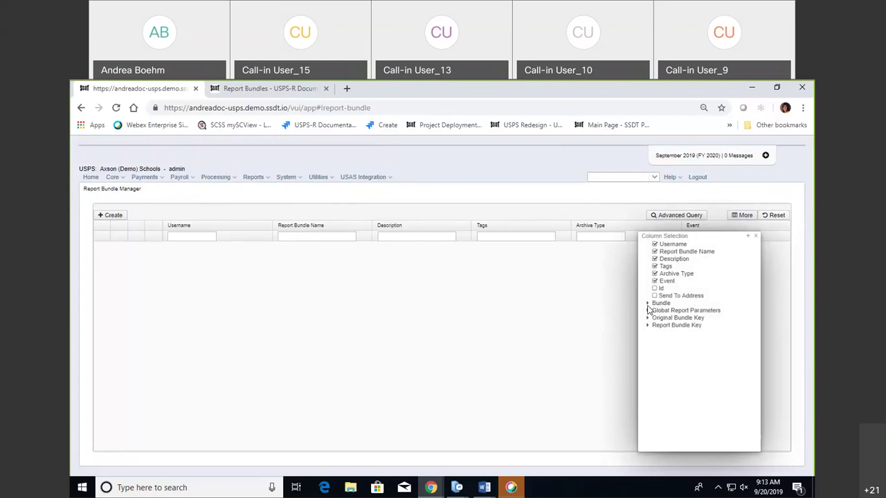
{"action": "left_click", "coordinate": [648, 303]}
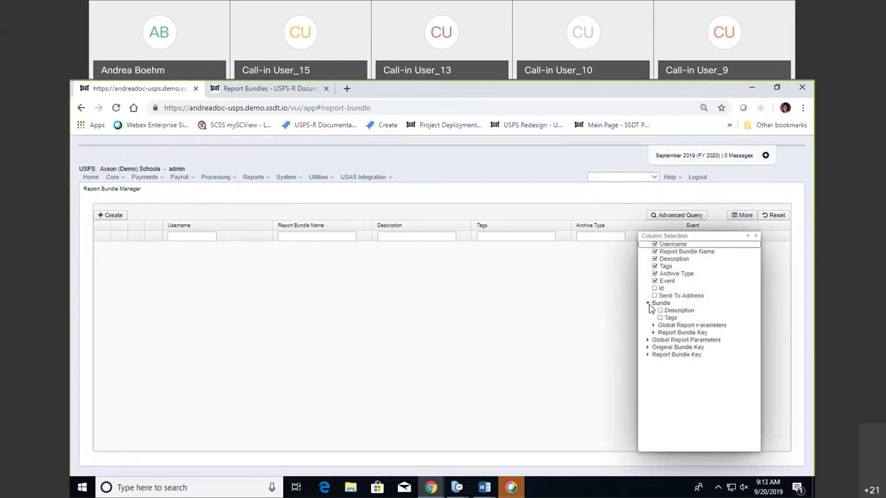
{"action": "left_click", "coordinate": [648, 303]}
{"action": "left_click", "coordinate": [649, 319]}
{"action": "left_click", "coordinate": [648, 319]}
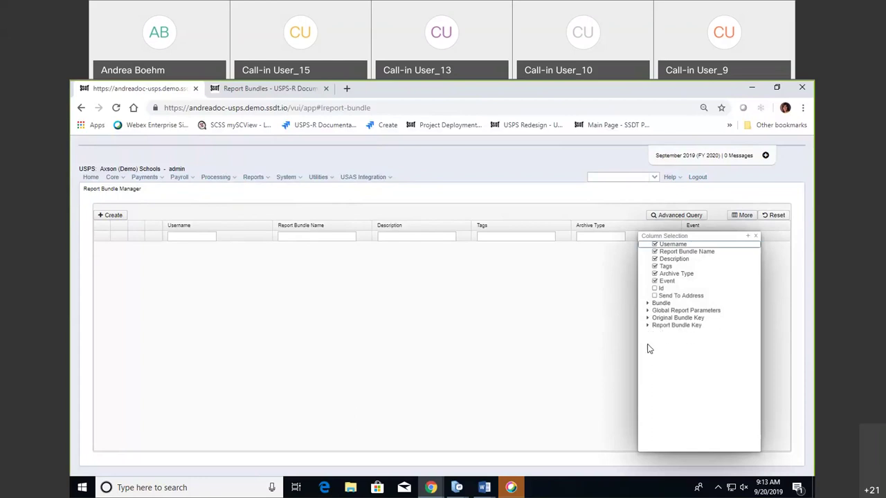
{"action": "left_click", "coordinate": [649, 326]}
{"action": "left_click", "coordinate": [648, 325]}
{"action": "left_click", "coordinate": [756, 236]}
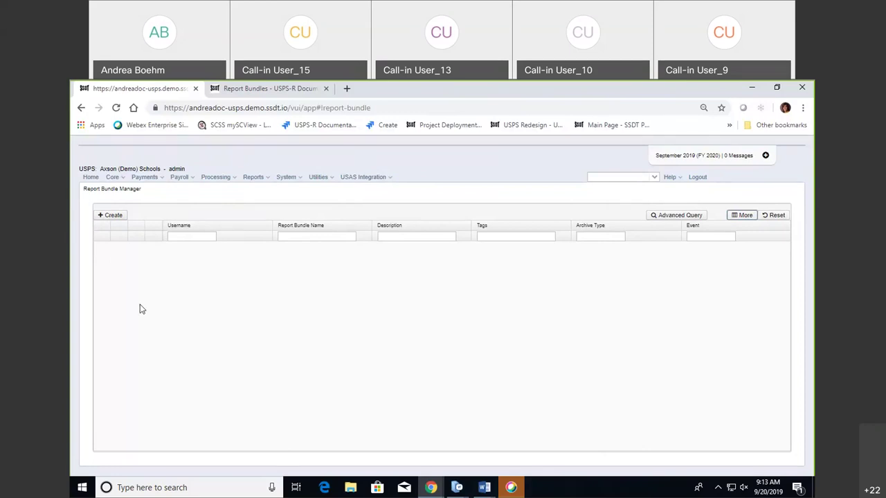
Start a new report bundle, leaving Report Bundle Name empty and dismissing the earlier 'Test' suggestion.
{"action": "left_click", "coordinate": [114, 218]}
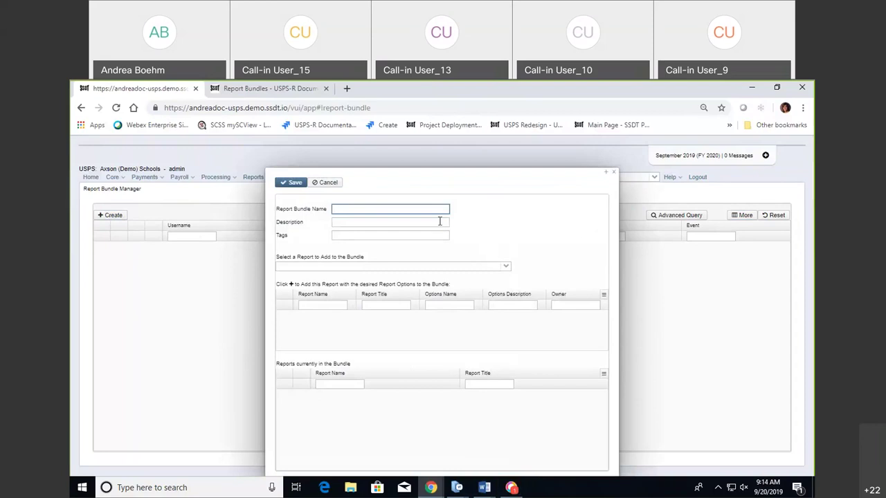
{"action": "left_click", "coordinate": [397, 211]}
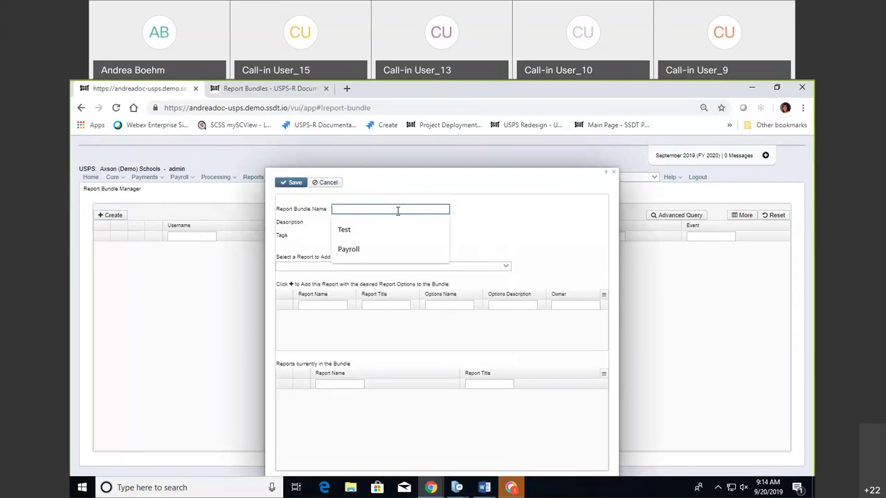
{"action": "key", "text": "Down"}
{"action": "key", "text": "Escape"}
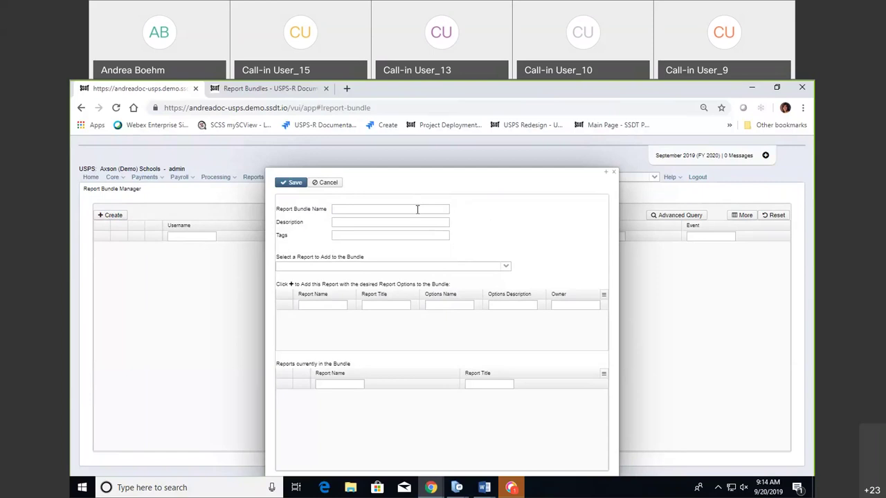
{"action": "left_click", "coordinate": [417, 209]}
{"action": "left_click", "coordinate": [474, 217]}
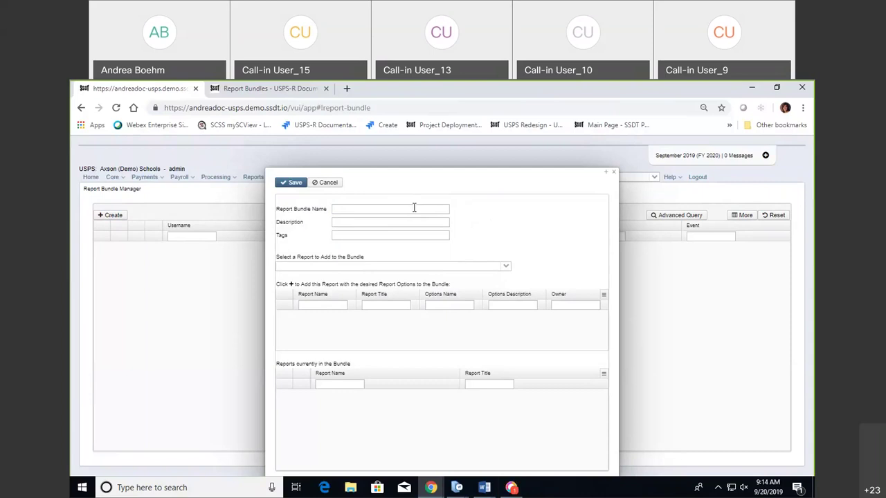
Enter 'Payroll' as the Report Bundle Name and 'Payroll' as its Description.
{"action": "left_click", "coordinate": [389, 211]}
{"action": "type", "text": "Payroll"}
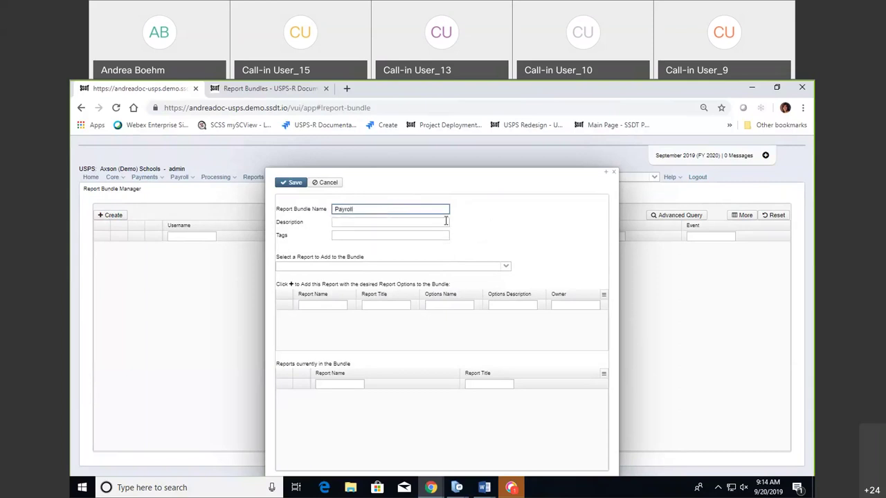
{"action": "left_click", "coordinate": [442, 221]}
{"action": "left_click", "coordinate": [469, 232]}
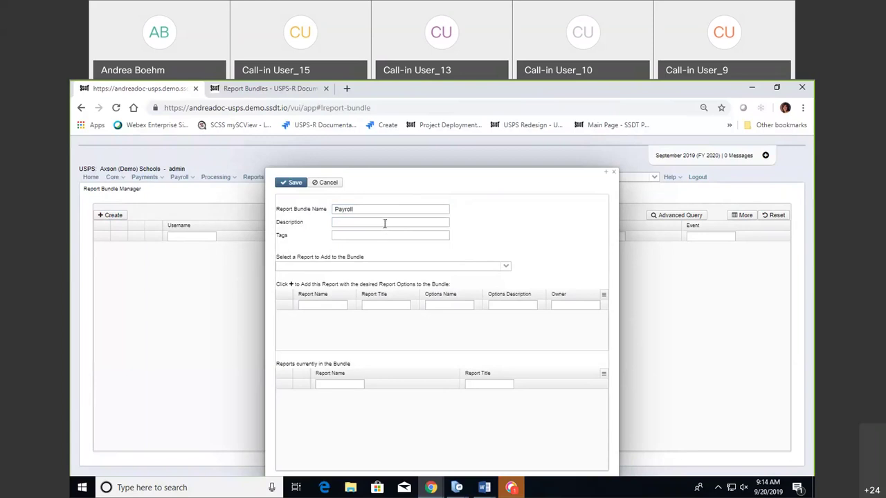
{"action": "left_click", "coordinate": [385, 224]}
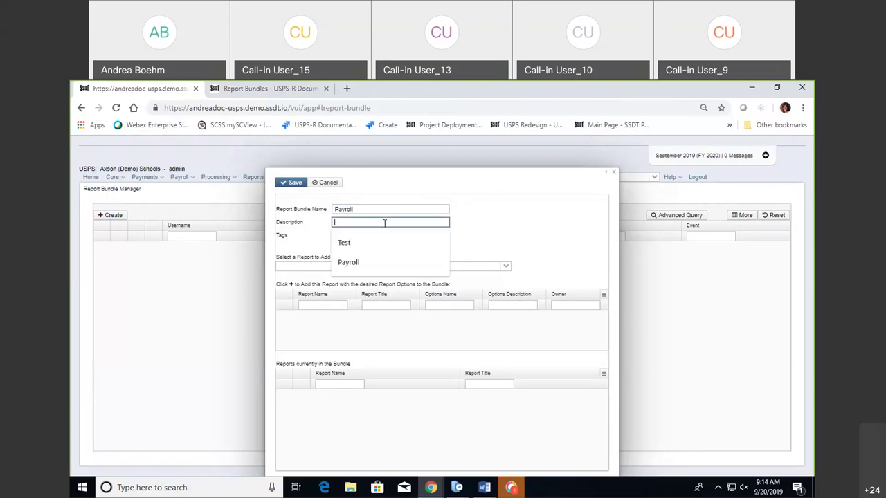
{"action": "type", "text": "Payro"}
{"action": "type", "text": "ll"}
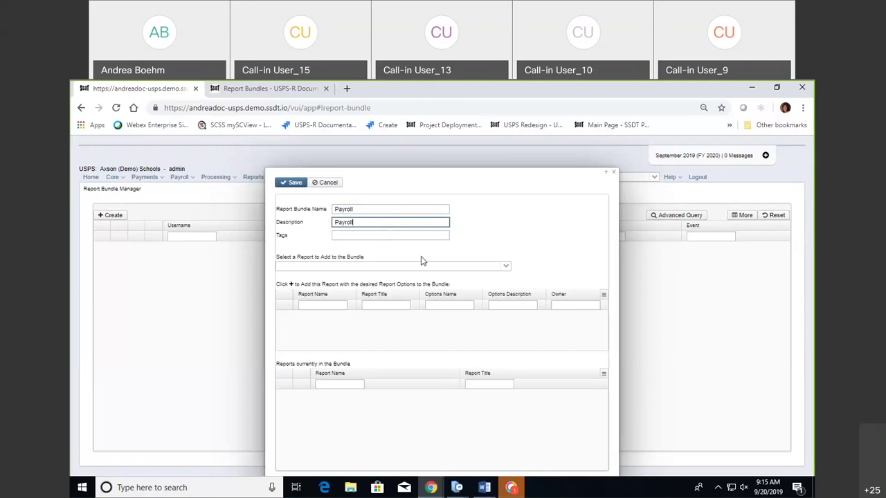
Browse the report dropdown, trying several entries including the Leave Balance Report.
{"action": "left_click", "coordinate": [505, 268]}
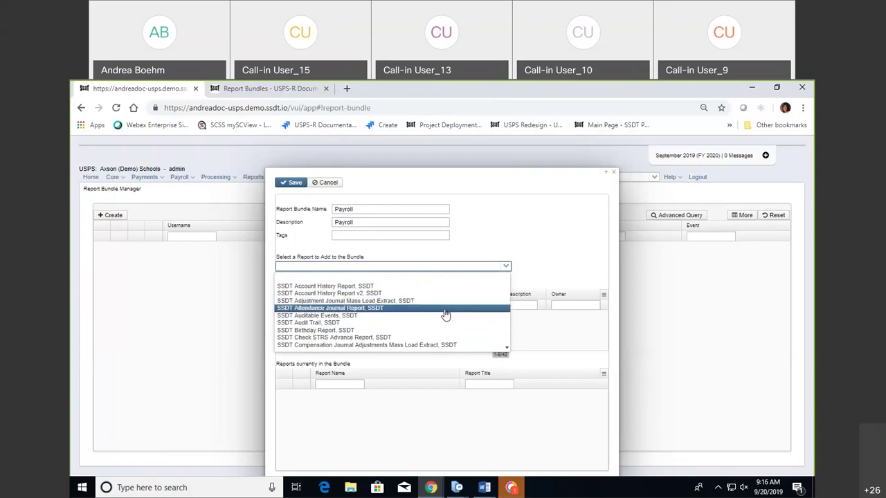
{"action": "key", "text": "Down"}
{"action": "key", "text": "Down"}
{"action": "key", "text": "Down"}
{"action": "key", "text": "Down"}
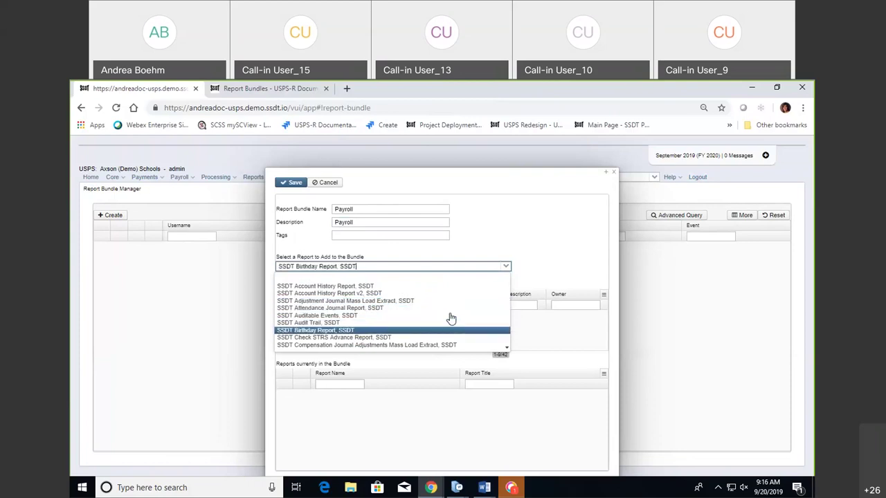
{"action": "key", "text": "Down"}
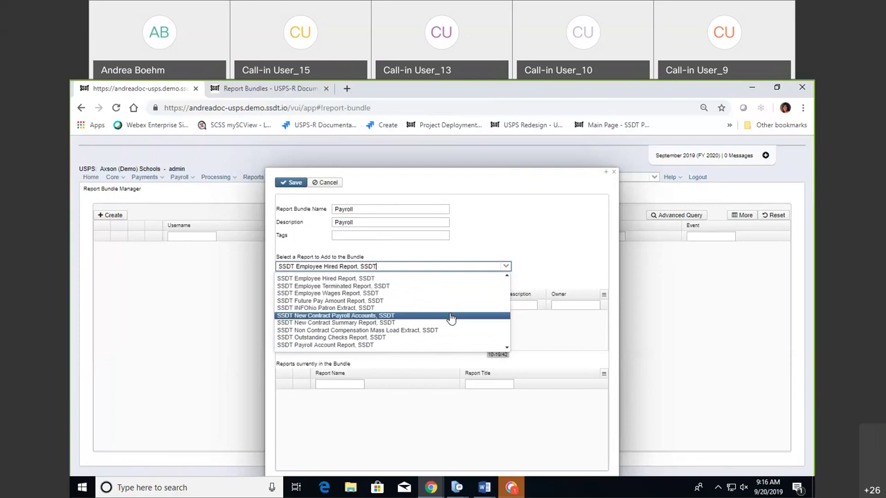
{"action": "key", "text": "Down"}
{"action": "key", "text": "Down"}
{"action": "key", "text": "Down"}
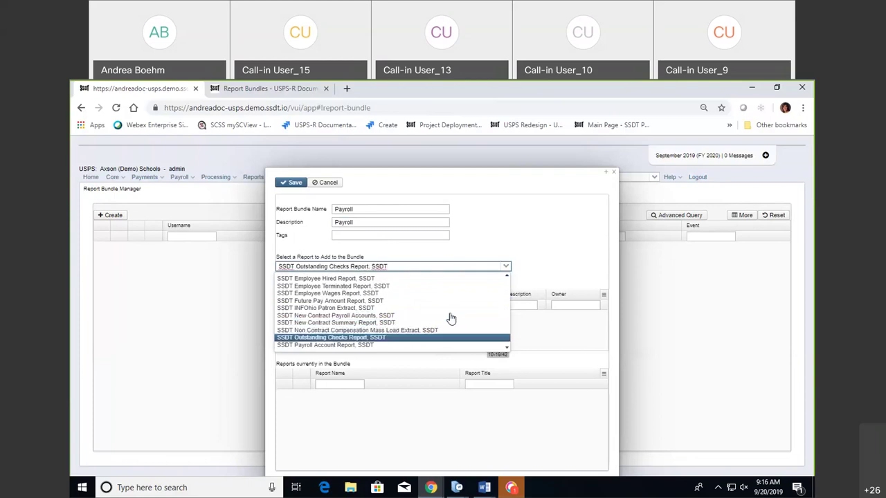
{"action": "key", "text": "Down"}
{"action": "key", "text": "Down"}
{"action": "key", "text": "Down"}
{"action": "key", "text": "Down"}
{"action": "key", "text": "Down"}
{"action": "key", "text": "Down"}
{"action": "key", "text": "Down"}
{"action": "key", "text": "Down"}
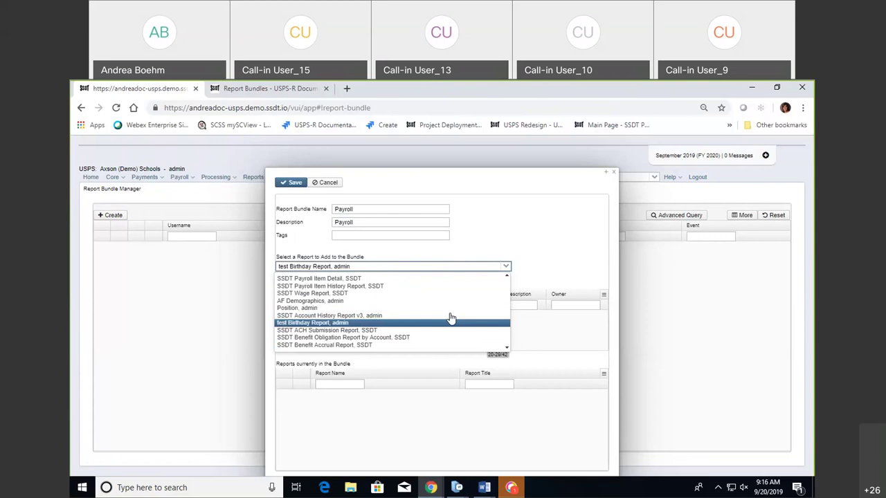
{"action": "key", "text": "Down"}
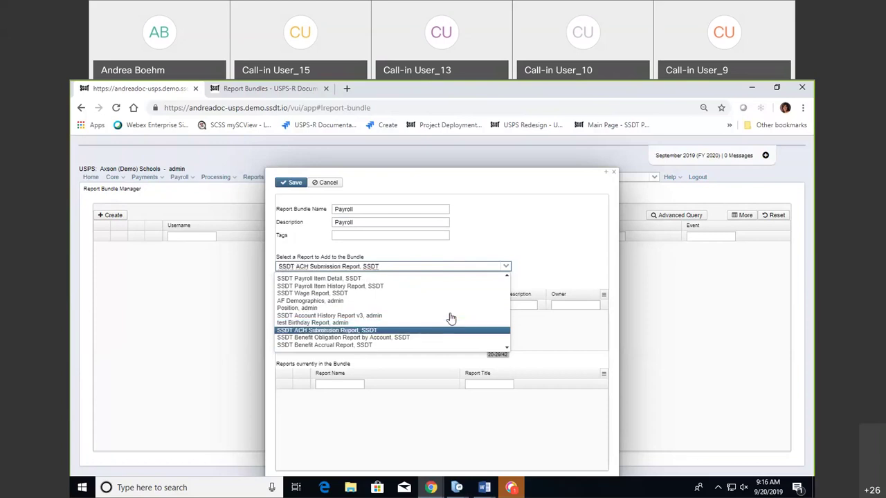
{"action": "scroll", "coordinate": [451, 318], "scroll_direction": "down", "scroll_amount": 3}
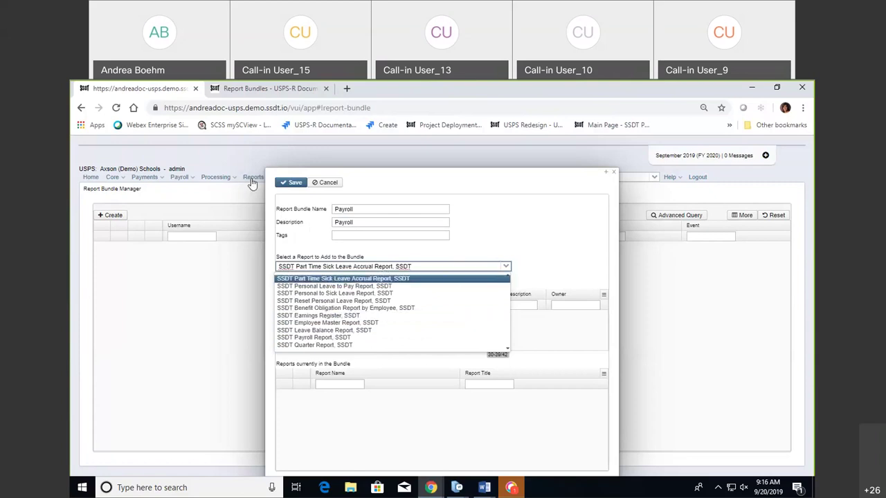
{"action": "left_click", "coordinate": [391, 322]}
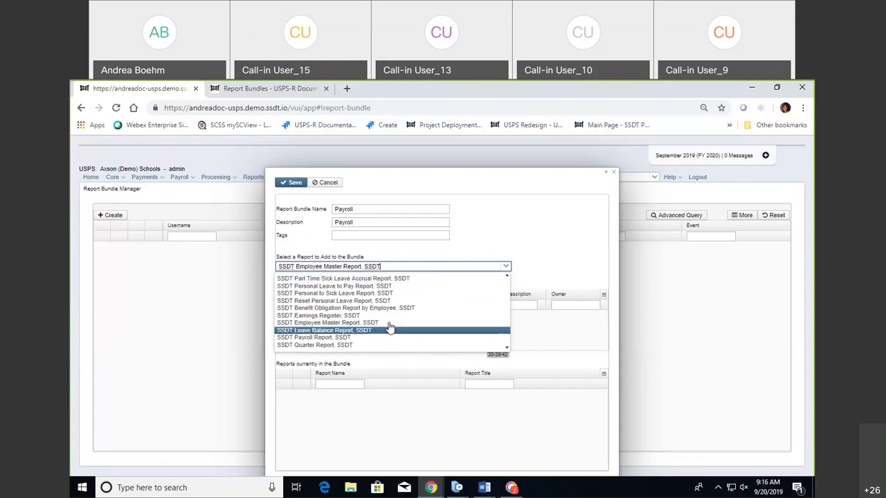
{"action": "key", "text": "Down"}
{"action": "key", "text": "Down"}
{"action": "key", "text": "Down"}
{"action": "key", "text": "Down"}
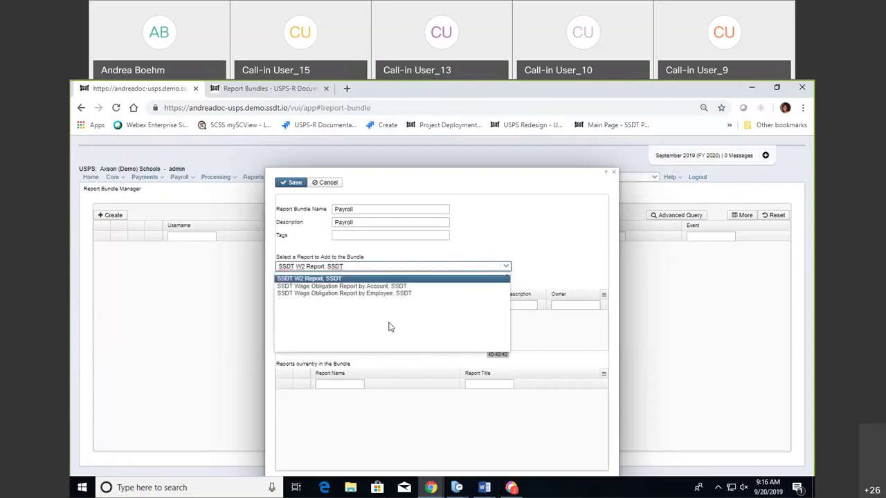
{"action": "key", "text": "Up"}
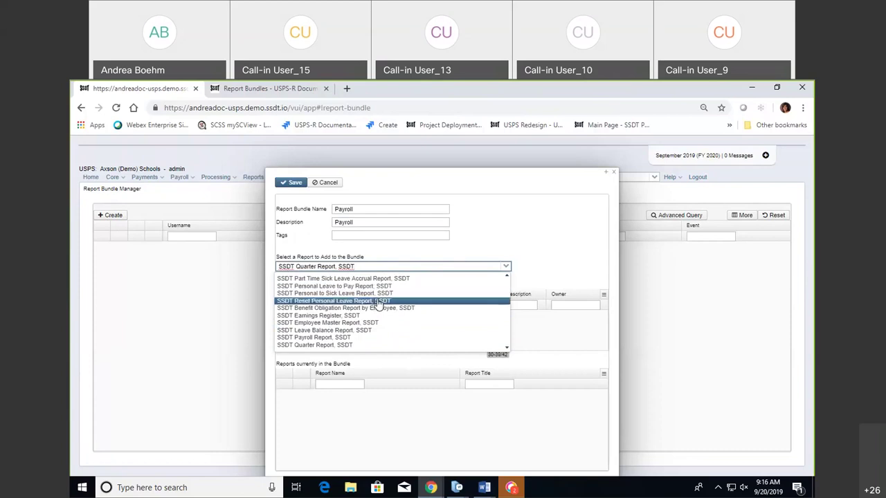
{"action": "left_click", "coordinate": [398, 331]}
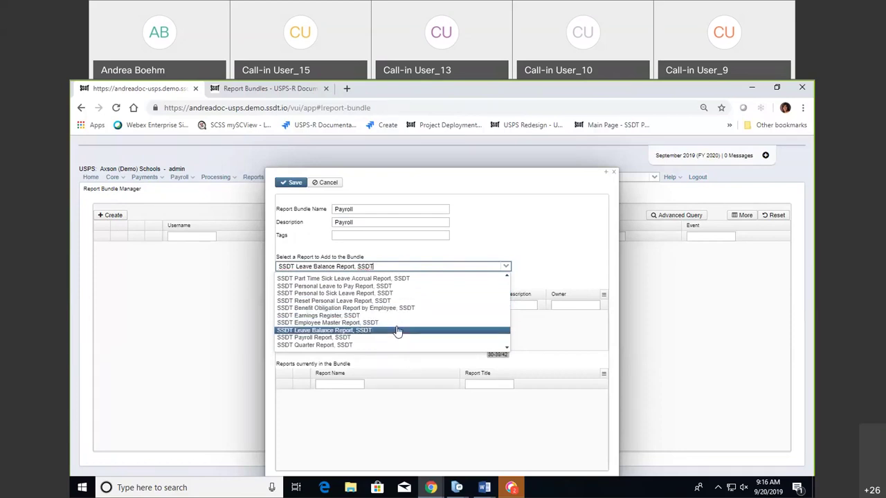
{"action": "key", "text": "Down"}
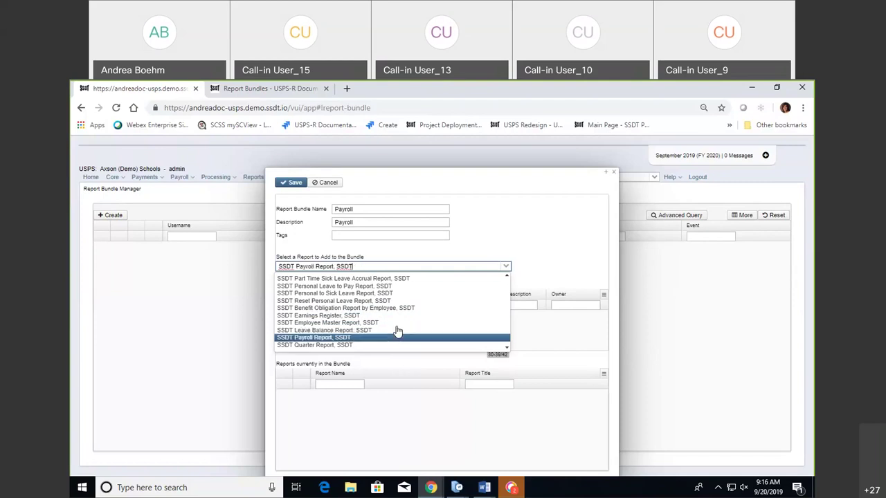
{"action": "key", "text": "Up"}
{"action": "key", "text": "Up"}
{"action": "key", "text": "Up"}
{"action": "key", "text": "Up"}
{"action": "key", "text": "Up"}
{"action": "key", "text": "Up"}
{"action": "key", "text": "Up"}
{"action": "key", "text": "Up"}
{"action": "key", "text": "Up"}
{"action": "key", "text": "Up"}
{"action": "key", "text": "Up"}
{"action": "key", "text": "Up"}
{"action": "key", "text": "Up"}
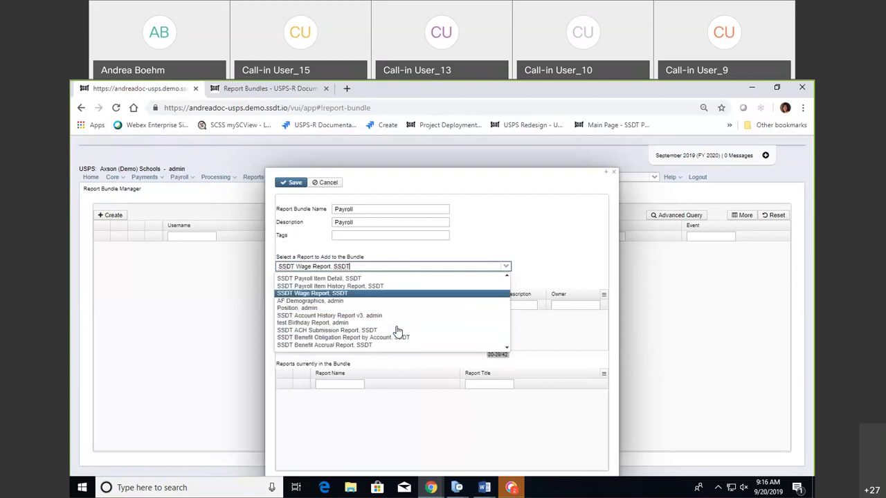
{"action": "key", "text": "Up"}
{"action": "key", "text": "Up"}
{"action": "key", "text": "Up"}
{"action": "key", "text": "Up"}
{"action": "key", "text": "Up"}
{"action": "key", "text": "Up"}
{"action": "key", "text": "Up"}
{"action": "key", "text": "Up"}
{"action": "key", "text": "Up"}
{"action": "key", "text": "Up"}
{"action": "key", "text": "Up"}
{"action": "key", "text": "Up"}
{"action": "key", "text": "Up"}
{"action": "key", "text": "Up"}
{"action": "key", "text": "Up"}
{"action": "key", "text": "Up"}
{"action": "key", "text": "Up"}
{"action": "key", "text": "Up"}
{"action": "key", "text": "Up"}
{"action": "key", "text": "Up"}
{"action": "key", "text": "Up"}
{"action": "key", "text": "Up"}
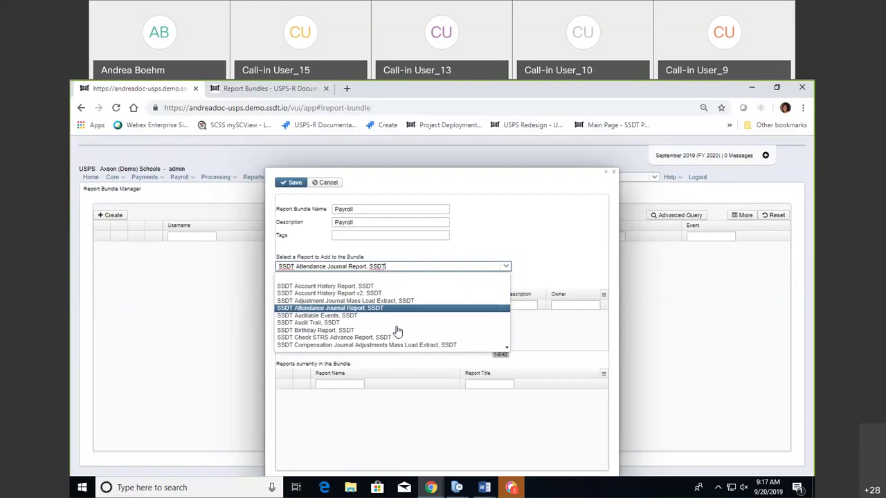
Select SSDT W2 Report, SSDT and add it to the bundle with default options.
{"action": "scroll", "coordinate": [397, 332], "scroll_direction": "down", "scroll_amount": 3}
{"action": "key", "text": "Down"}
{"action": "key", "text": "Down"}
{"action": "key", "text": "Down"}
{"action": "key", "text": "Down"}
{"action": "key", "text": "Down"}
{"action": "key", "text": "Down"}
{"action": "key", "text": "Down"}
{"action": "key", "text": "Down"}
{"action": "key", "text": "Down"}
{"action": "key", "text": "Down"}
{"action": "key", "text": "Down"}
{"action": "key", "text": "Down"}
{"action": "key", "text": "Down"}
{"action": "key", "text": "Down"}
{"action": "key", "text": "Down"}
{"action": "key", "text": "Down"}
{"action": "key", "text": "Down"}
{"action": "key", "text": "Down"}
{"action": "key", "text": "Down"}
{"action": "key", "text": "Down"}
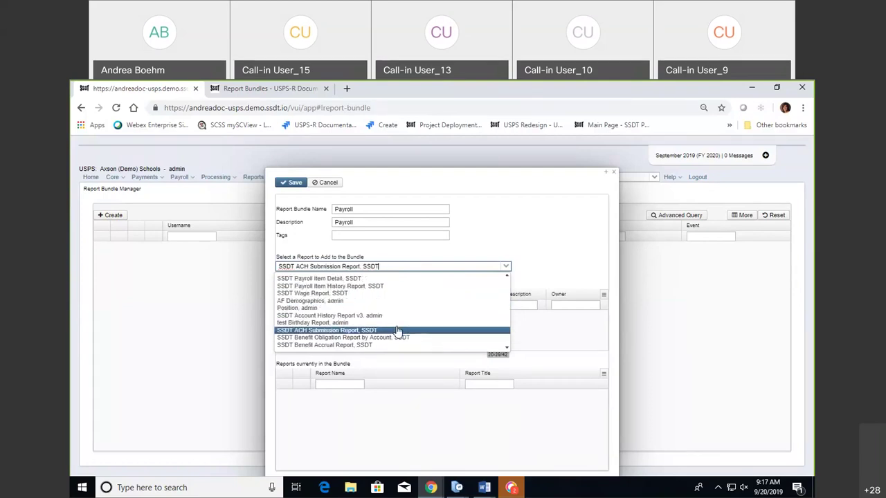
{"action": "key", "text": "Down"}
{"action": "key", "text": "Down"}
{"action": "key", "text": "Down"}
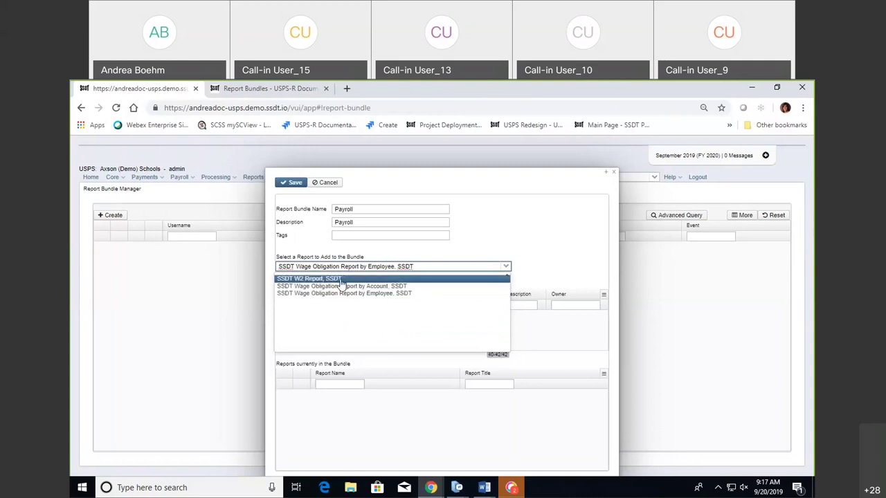
{"action": "left_click", "coordinate": [340, 280]}
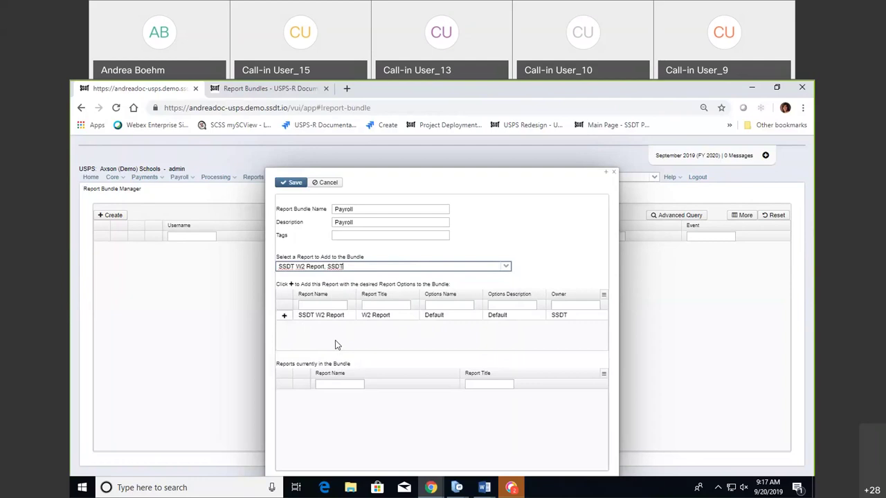
{"action": "left_click", "coordinate": [282, 316]}
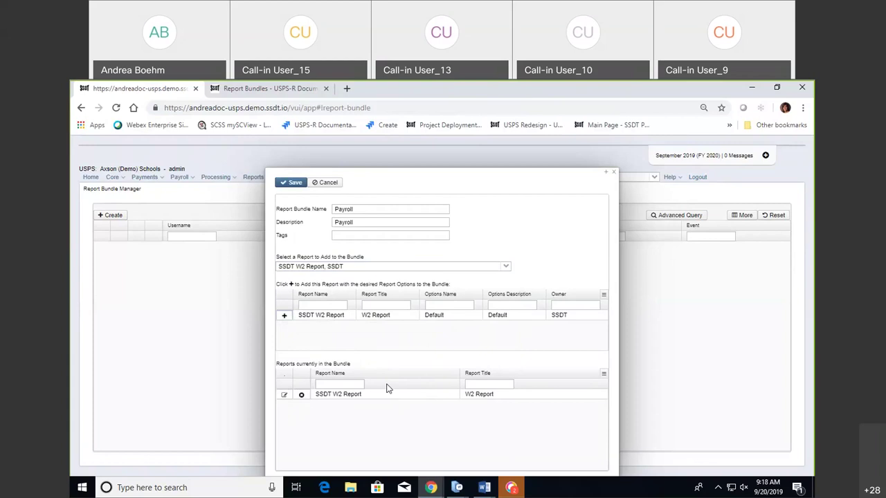
Open the 'Select a Report to Add to the Bundle' dropdown.
{"action": "left_click", "coordinate": [506, 268]}
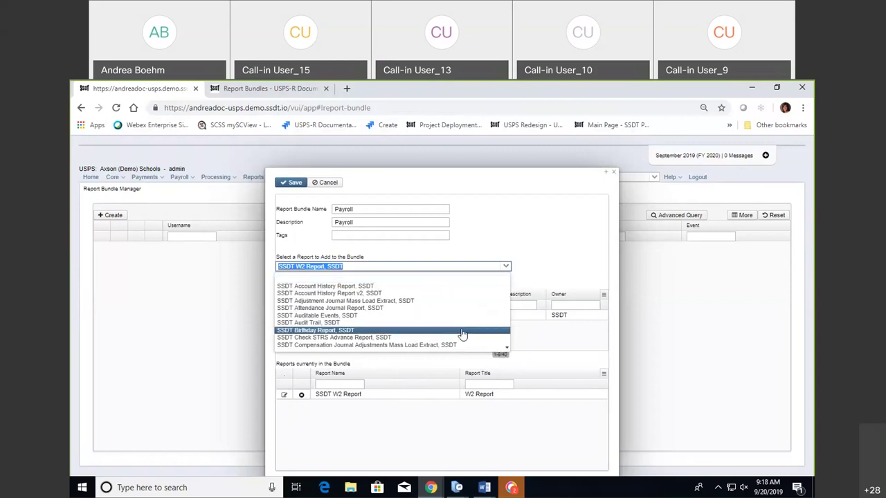
Pick SSDT Leave Balance Report, SSDT from the dropdown and add it as the second report.
{"action": "scroll", "coordinate": [462, 334], "scroll_direction": "down", "scroll_amount": 10}
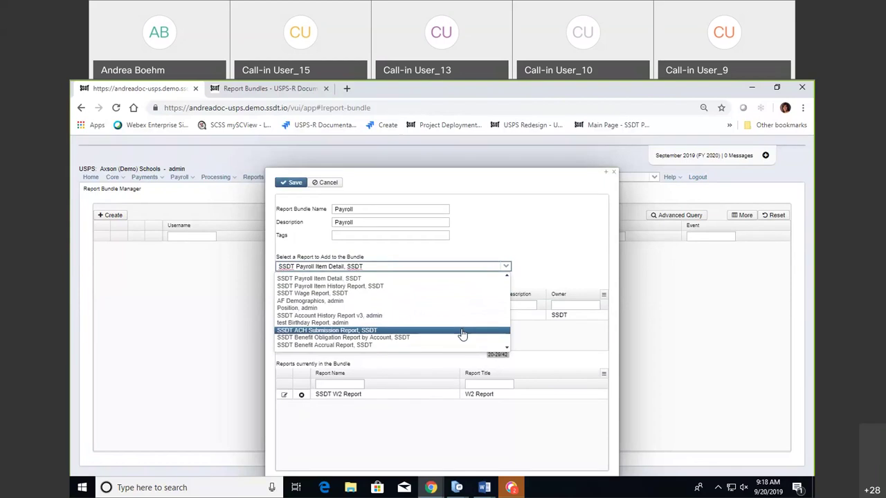
{"action": "scroll", "coordinate": [462, 334], "scroll_direction": "down", "scroll_amount": 5}
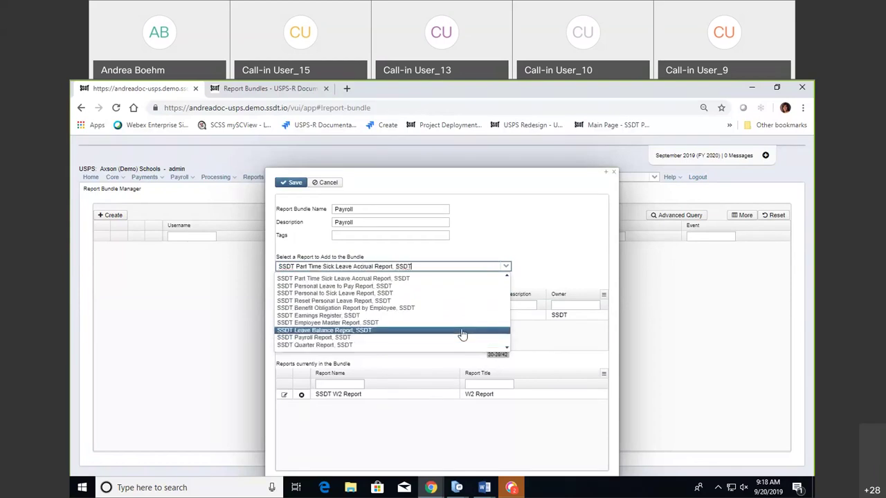
{"action": "scroll", "coordinate": [462, 334], "scroll_direction": "down", "scroll_amount": 5}
{"action": "scroll", "coordinate": [462, 335], "scroll_direction": "up", "scroll_amount": 5}
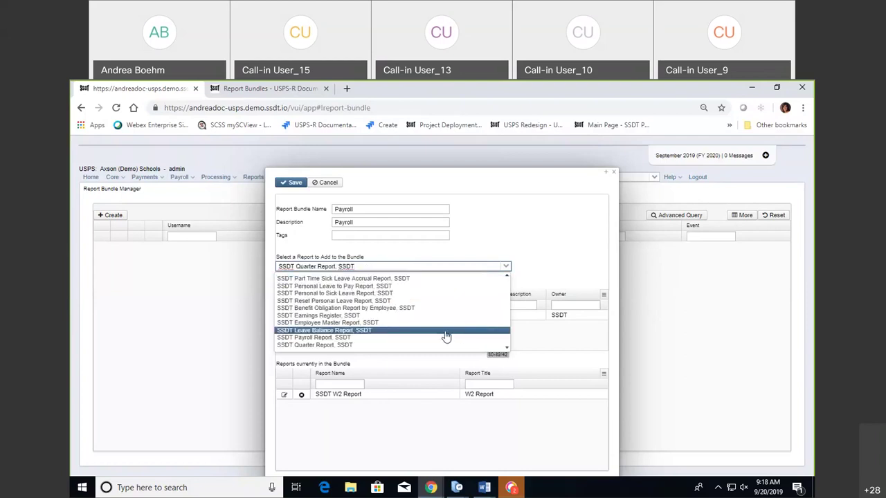
{"action": "left_click", "coordinate": [358, 334]}
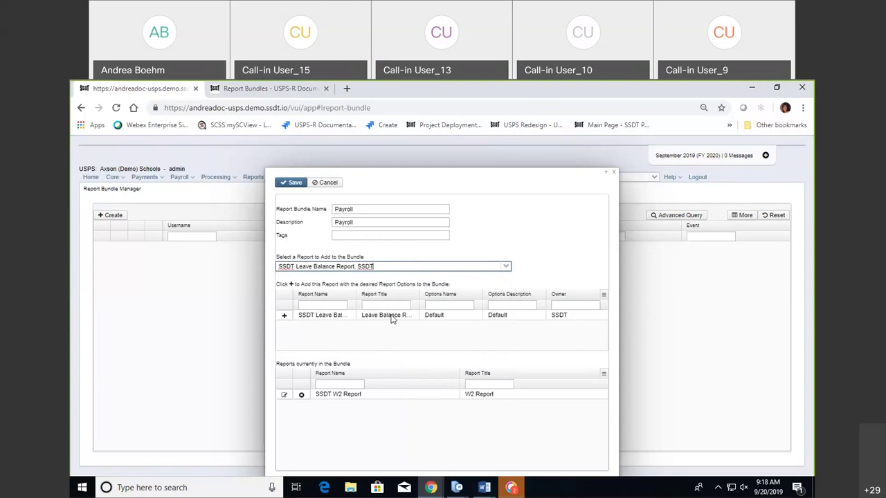
{"action": "left_click", "coordinate": [284, 316]}
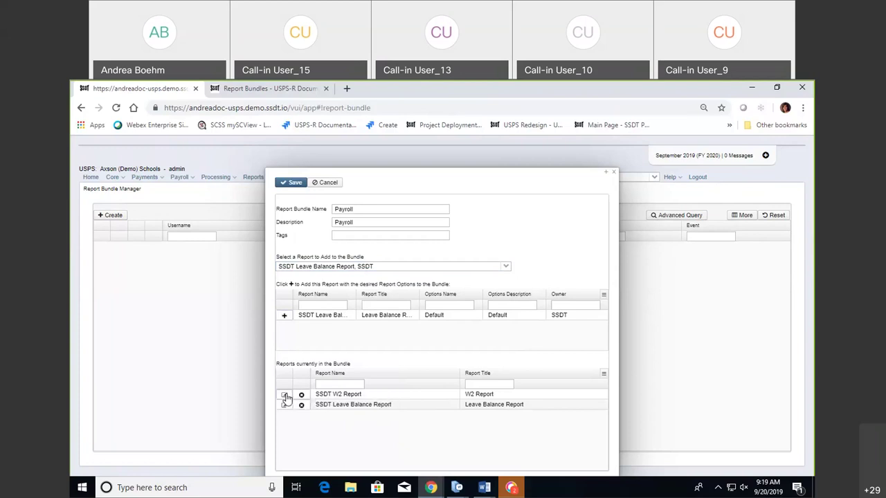
Edit the SSDT W2 Report's options from the bundle's report list.
{"action": "left_click", "coordinate": [285, 395]}
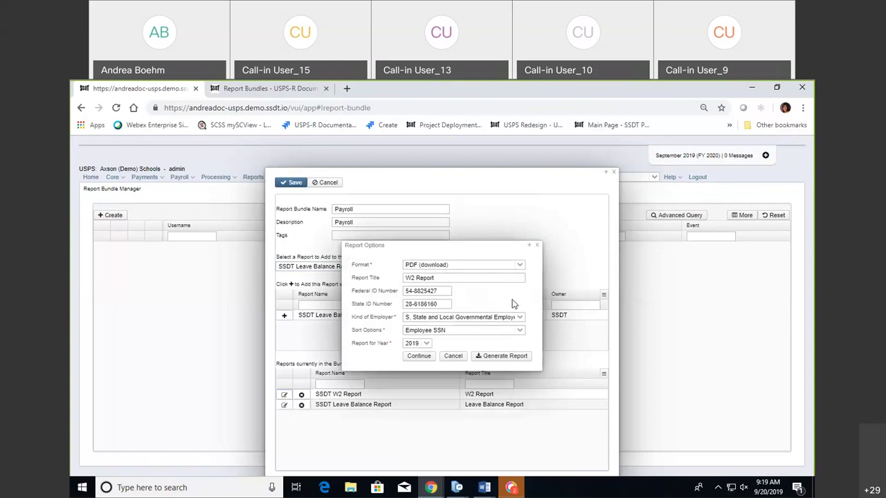
Sort the W2 Report by Employee Name with PDF (download) output, then open the Leave Balance options.
{"action": "left_click", "coordinate": [524, 334]}
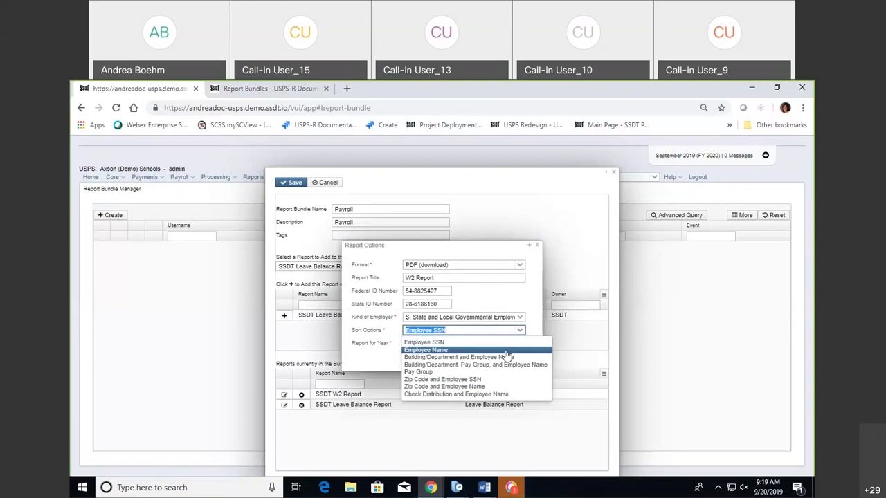
{"action": "left_click", "coordinate": [507, 352]}
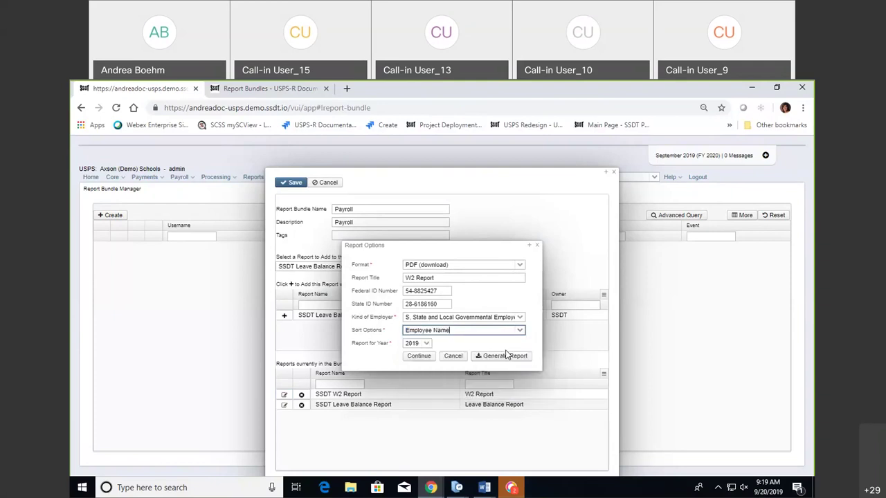
{"action": "left_click", "coordinate": [519, 318]}
{"action": "left_click", "coordinate": [519, 318]}
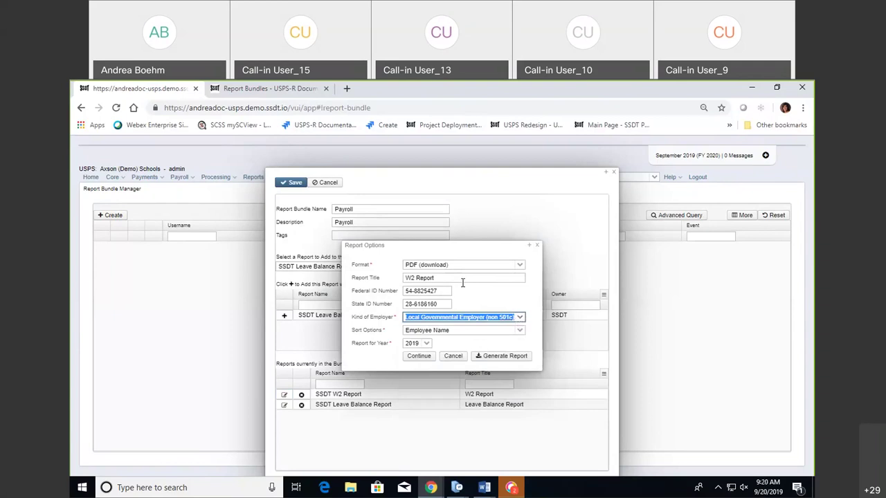
{"action": "left_click", "coordinate": [519, 267]}
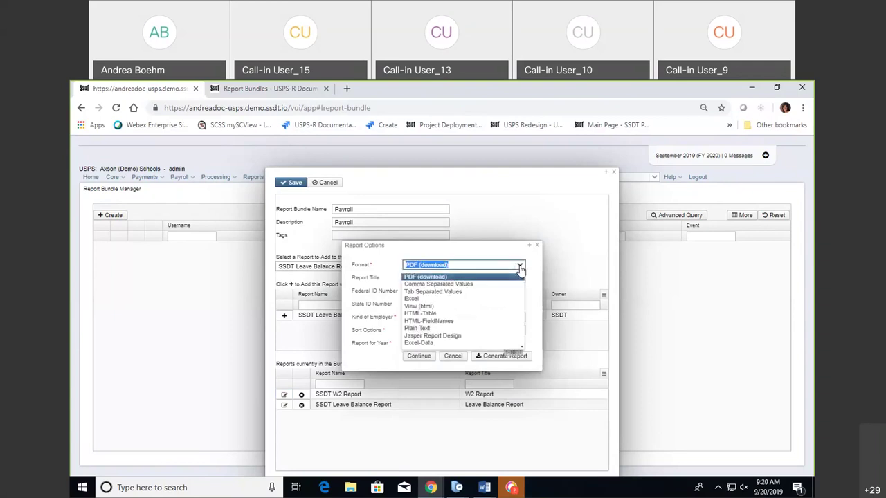
{"action": "left_click", "coordinate": [520, 269]}
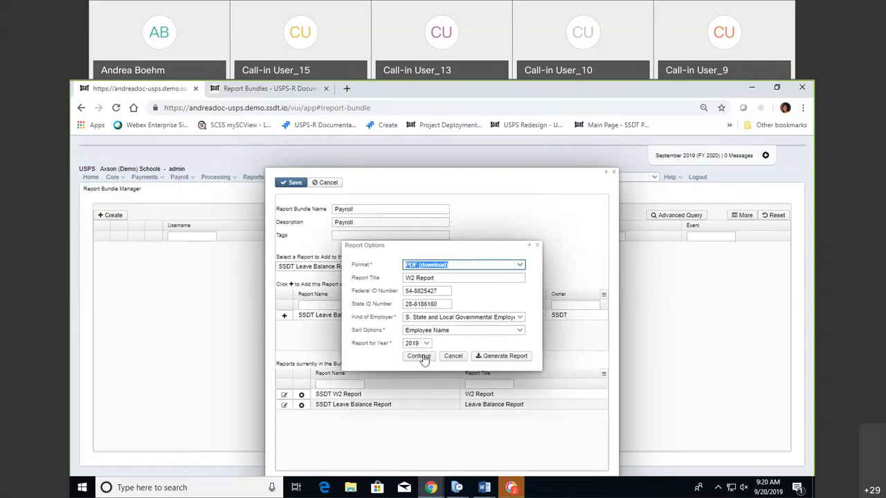
{"action": "left_click", "coordinate": [422, 357]}
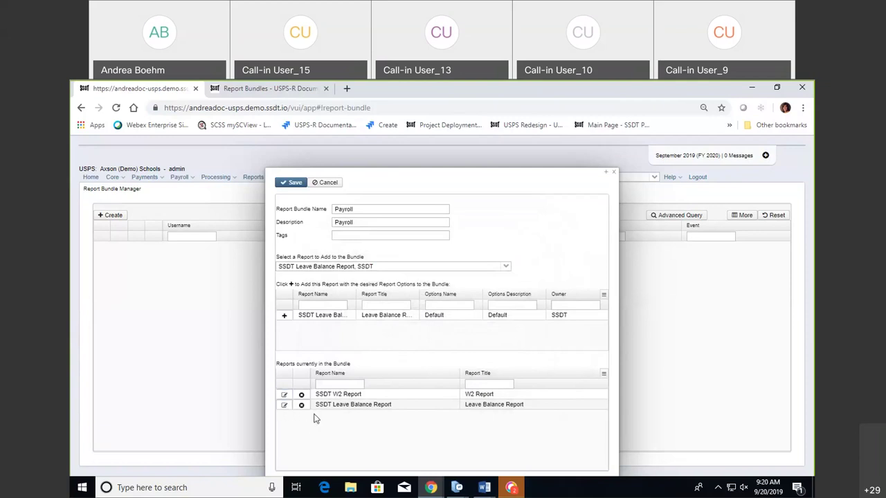
{"action": "double_click", "coordinate": [394, 393]}
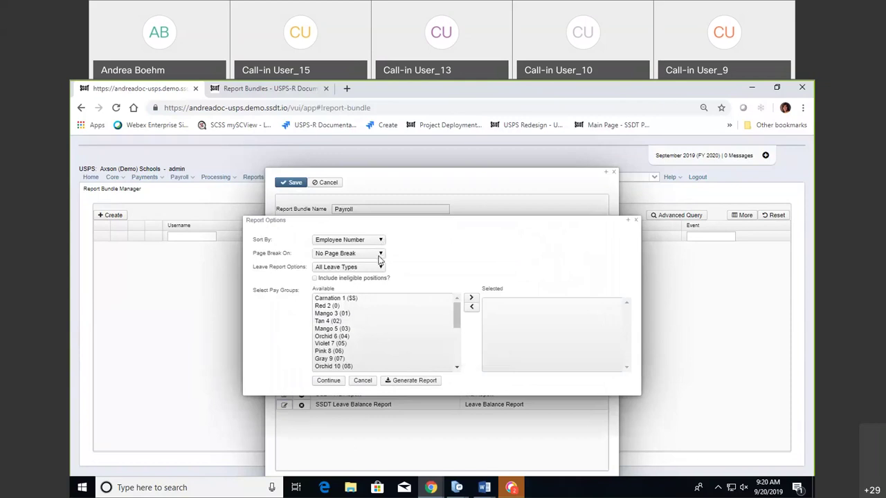
Move all available pay groups to the selected list, keep All Leave Types, and continue.
{"action": "left_click", "coordinate": [351, 298]}
{"action": "key", "text": "ctrl+a"}
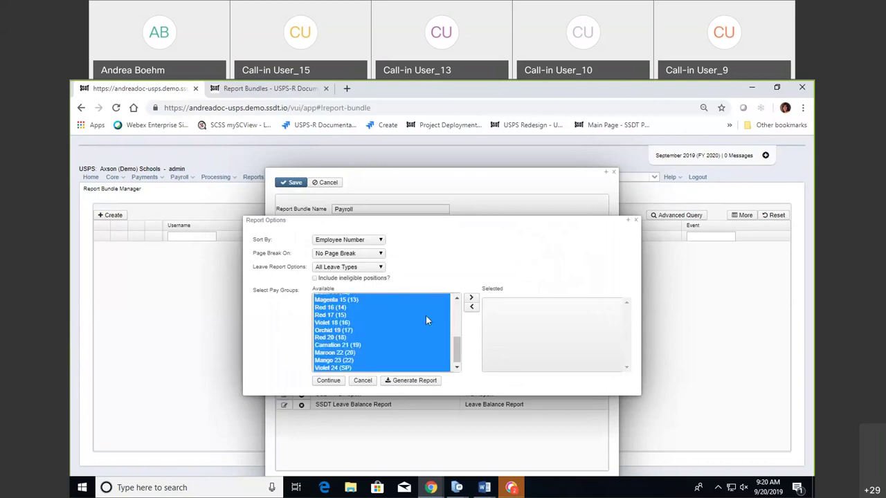
{"action": "left_click", "coordinate": [470, 298]}
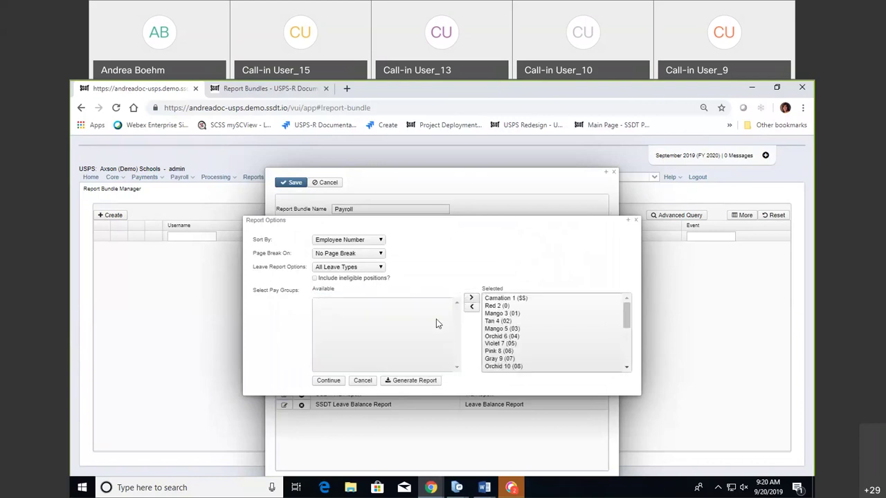
{"action": "left_click", "coordinate": [381, 268]}
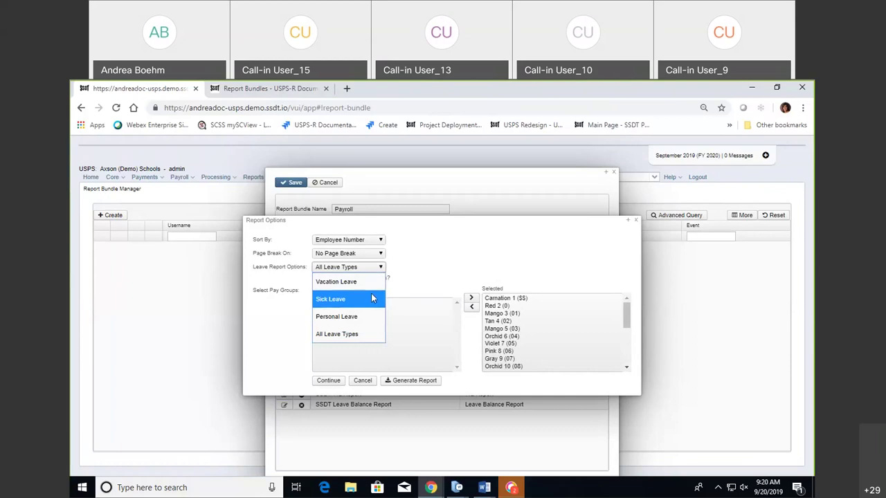
{"action": "left_click", "coordinate": [425, 267]}
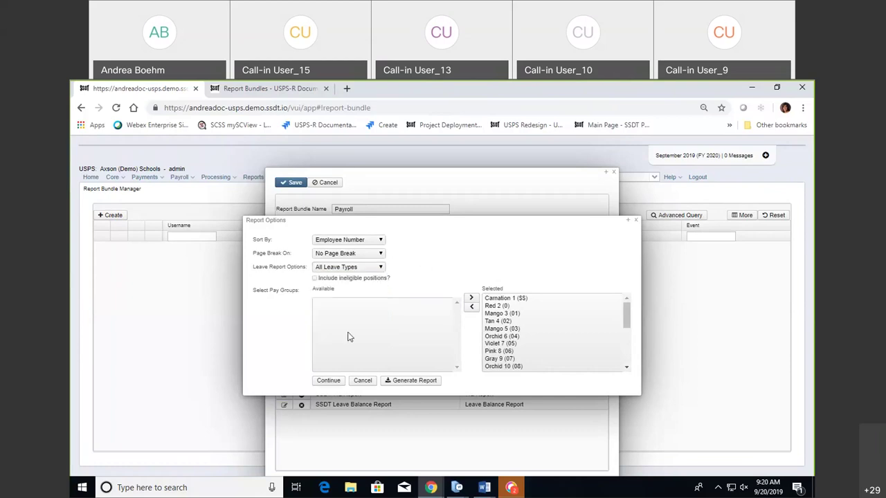
{"action": "left_click", "coordinate": [329, 381]}
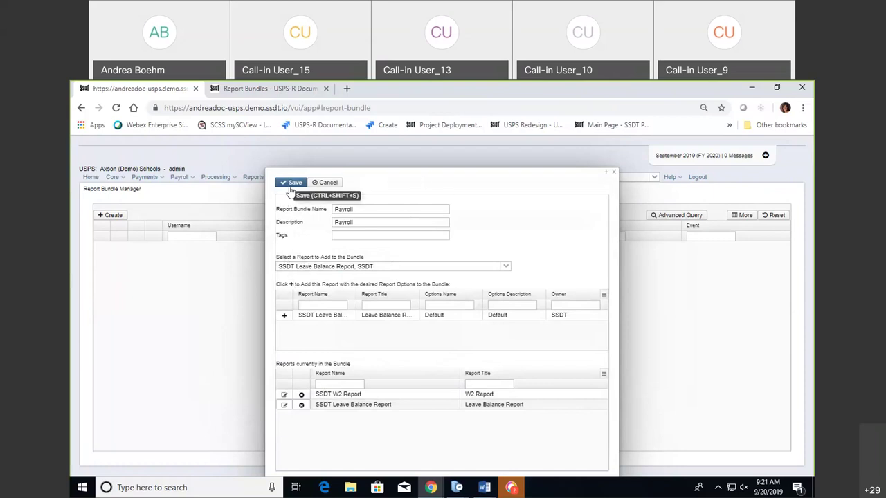
Save the Payroll bundle and close its dialog to return to the bundle list.
{"action": "left_click", "coordinate": [603, 297]}
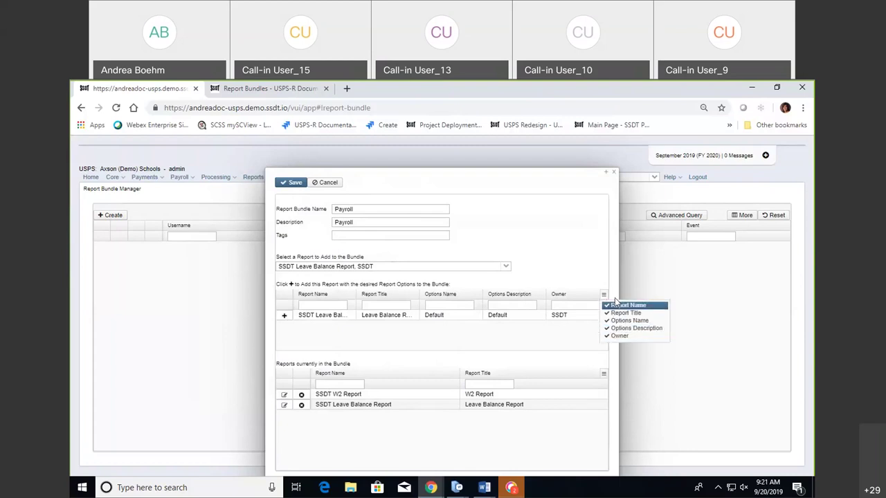
{"action": "left_click", "coordinate": [599, 281]}
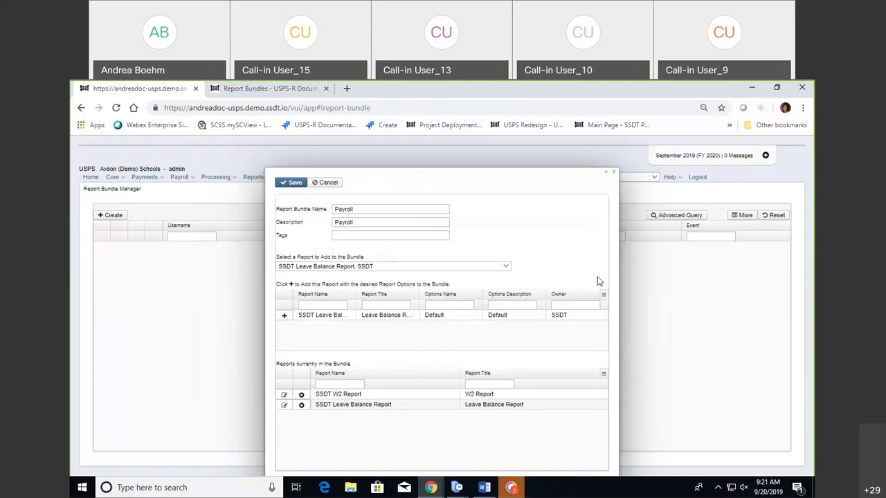
{"action": "left_click", "coordinate": [291, 183]}
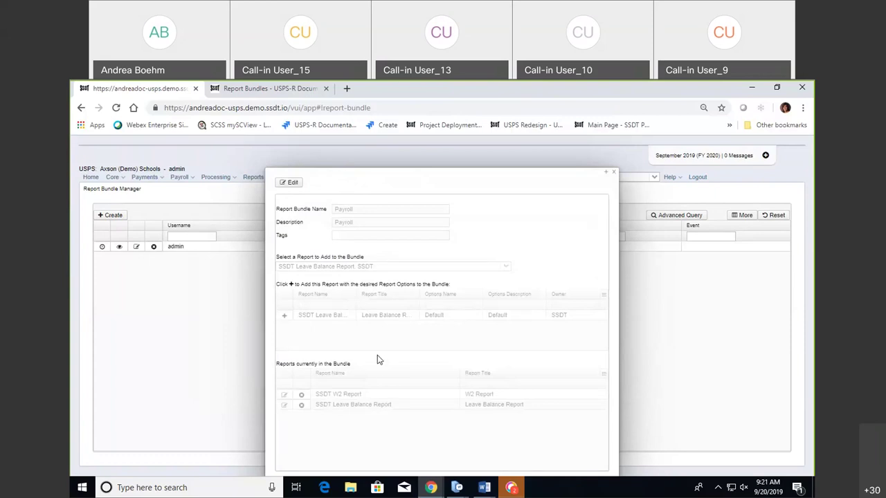
{"action": "left_click", "coordinate": [615, 174]}
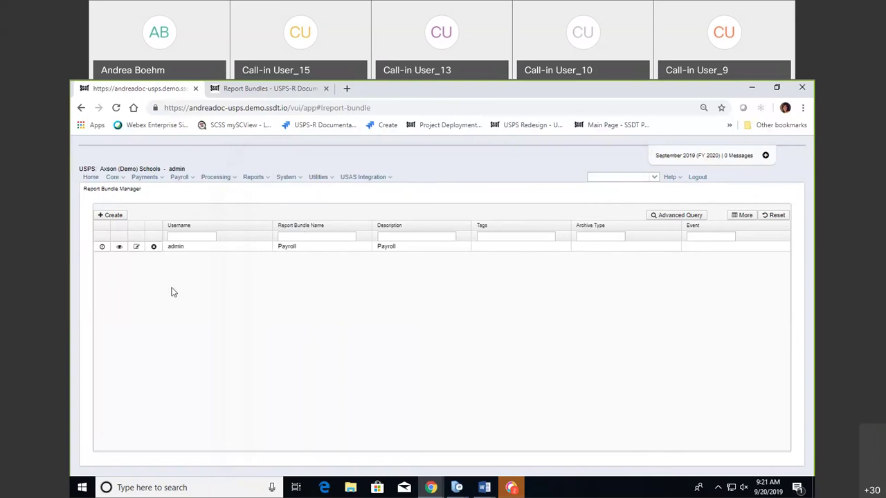
View the saved Payroll bundle's details, then reopen it for editing.
{"action": "left_click", "coordinate": [119, 247]}
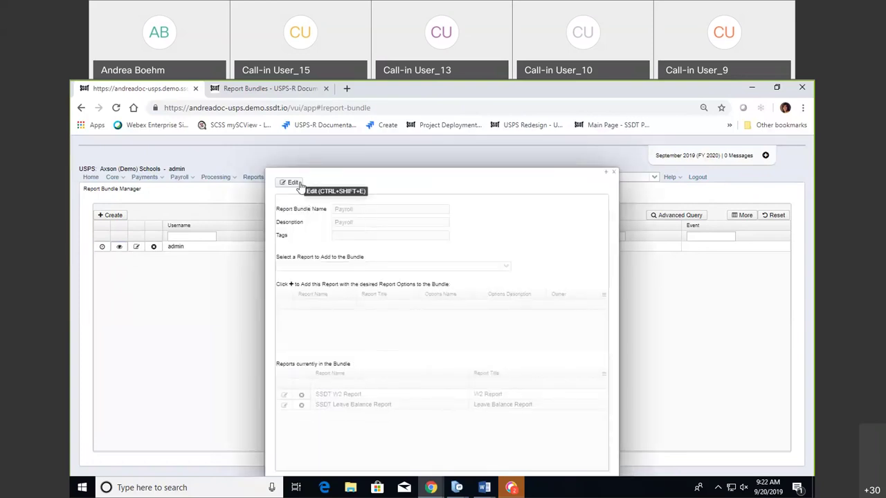
{"action": "left_click", "coordinate": [613, 172]}
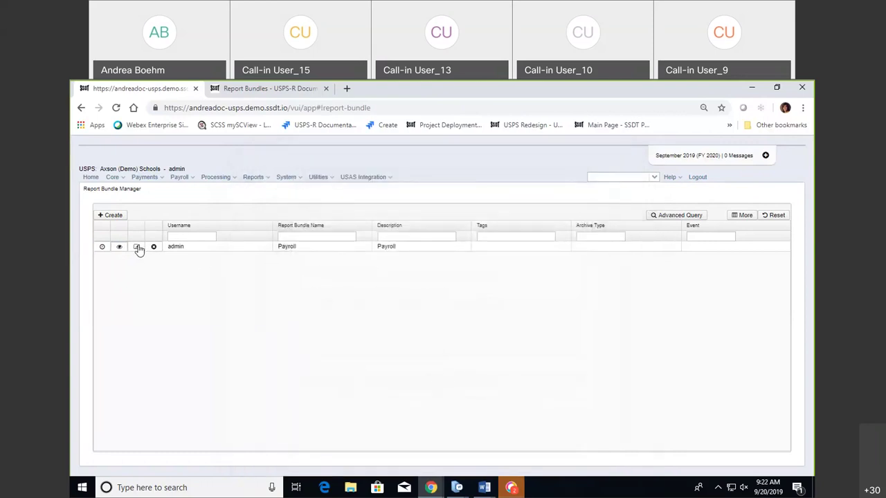
{"action": "key", "text": "ctrl+shift+e"}
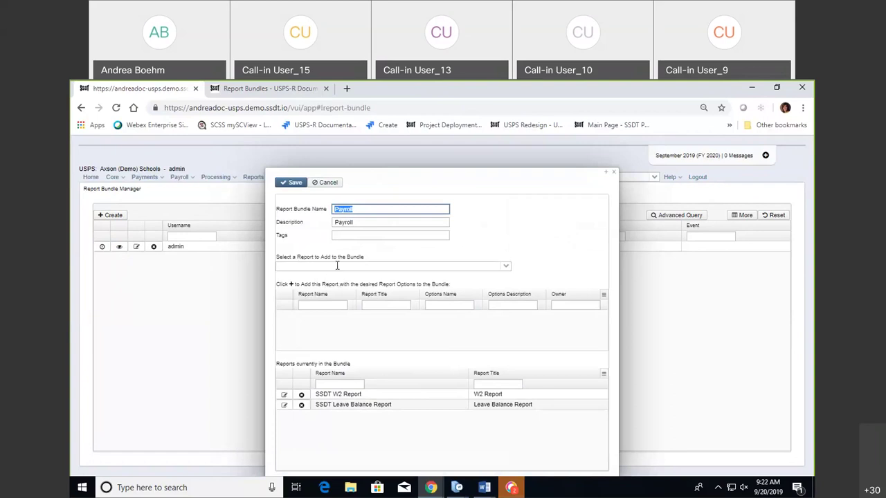
Add the SSDT Birthday Report as the third report and save the bundle again.
{"action": "left_click", "coordinate": [506, 266]}
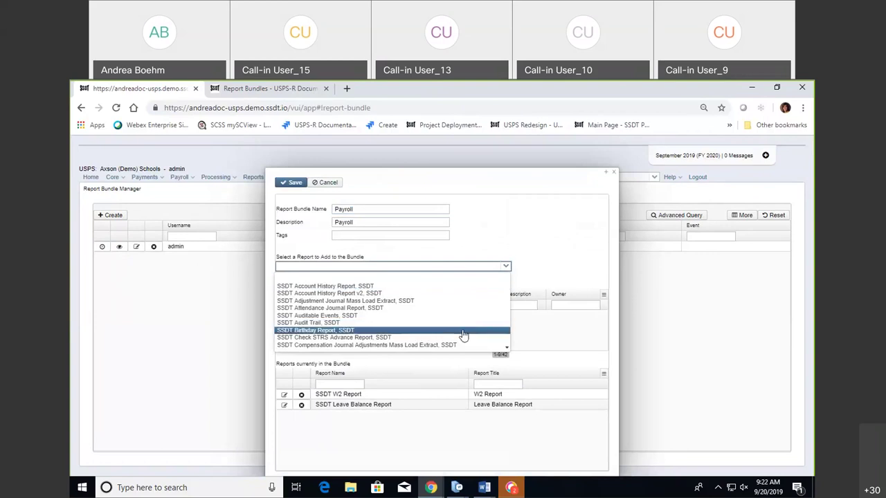
{"action": "left_click", "coordinate": [463, 330]}
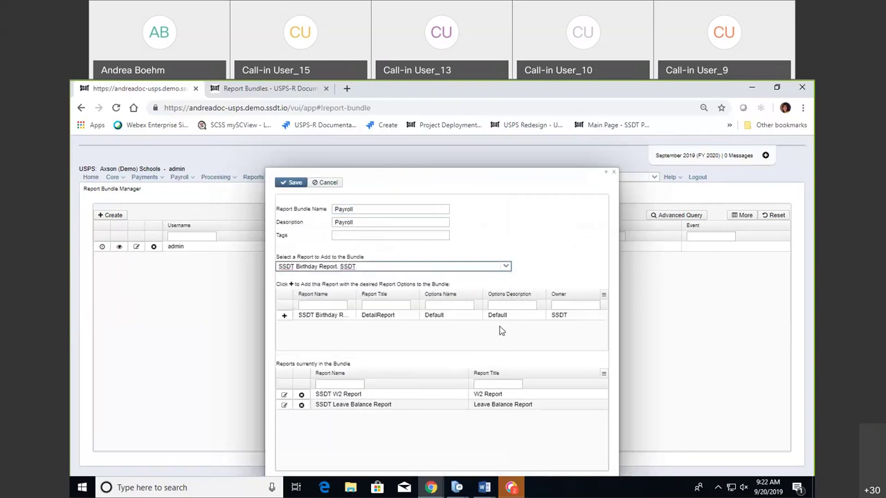
{"action": "left_click", "coordinate": [284, 316]}
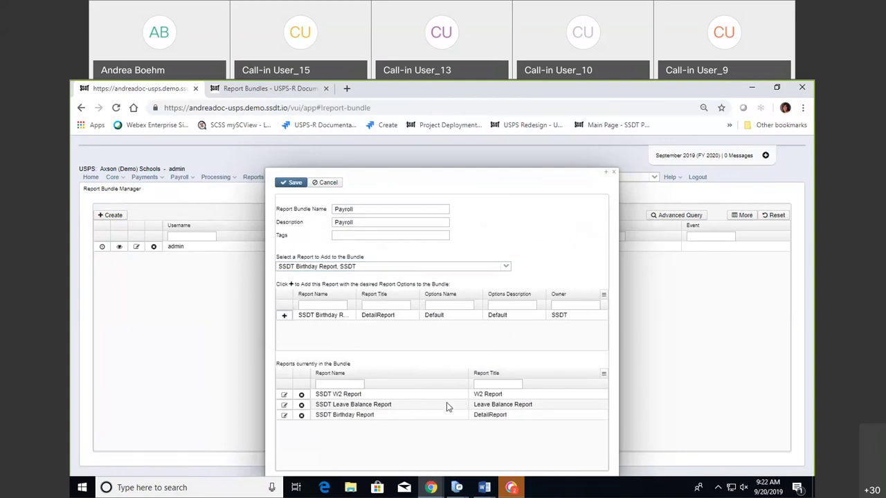
{"action": "left_click", "coordinate": [316, 185]}
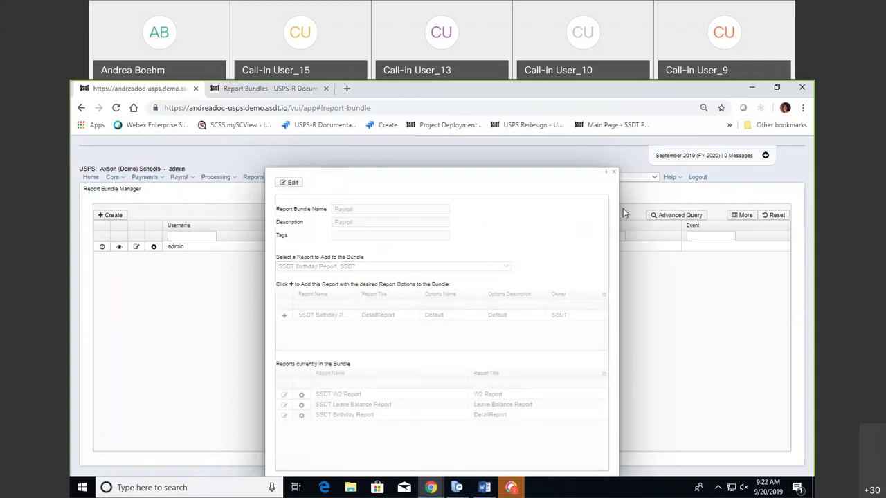
Close the Payroll bundle details, cancel its deletion, and close the Payroll bundle view.
{"action": "left_click", "coordinate": [613, 173]}
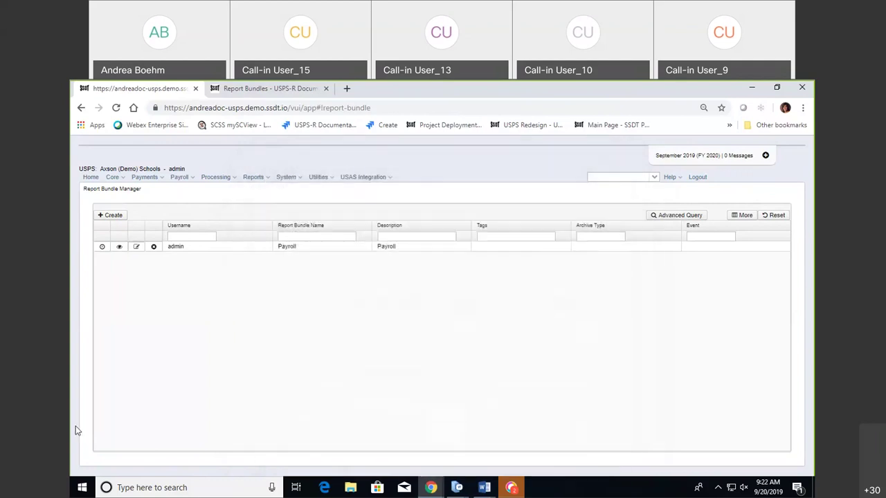
{"action": "left_click", "coordinate": [154, 246]}
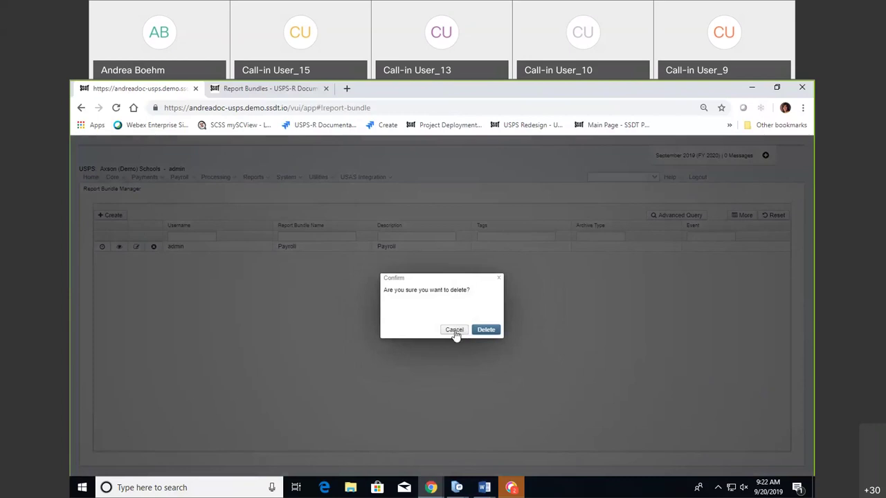
{"action": "left_click", "coordinate": [455, 330]}
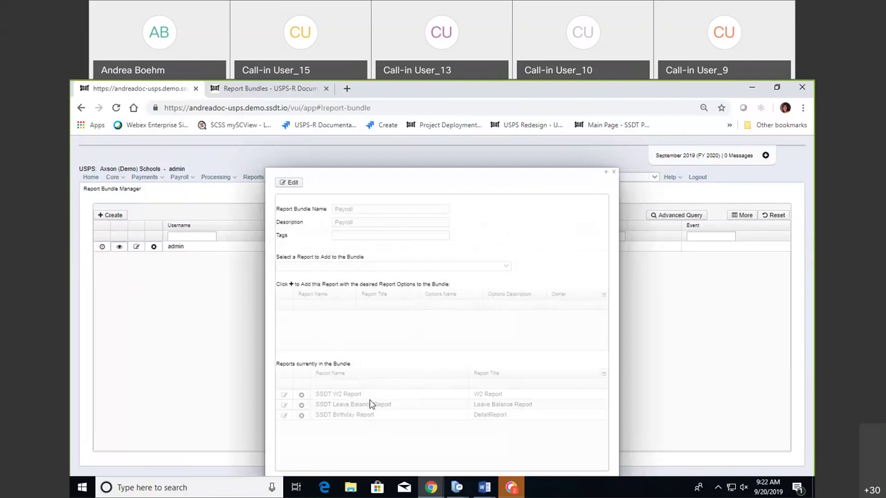
{"action": "left_click", "coordinate": [612, 172]}
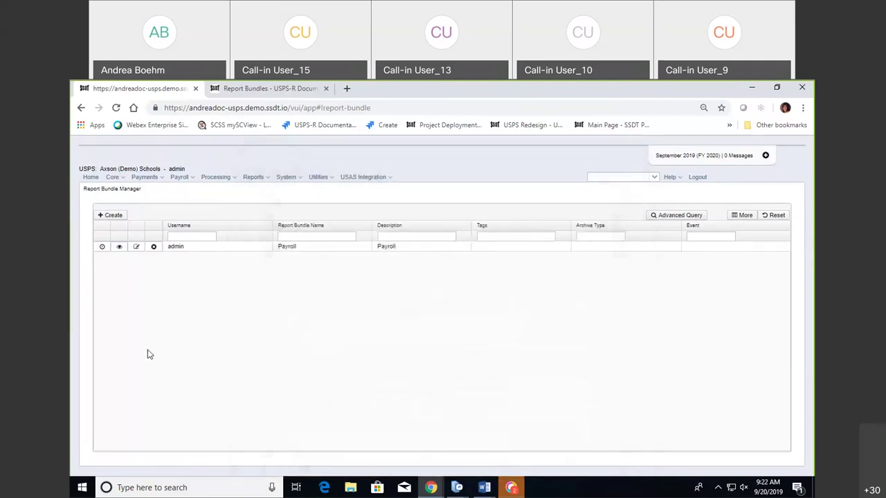
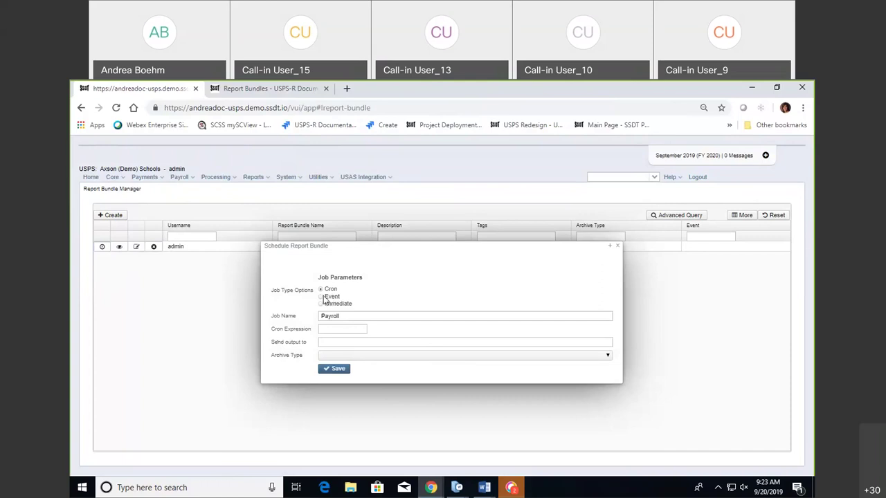
{"action": "left_click", "coordinate": [321, 296]}
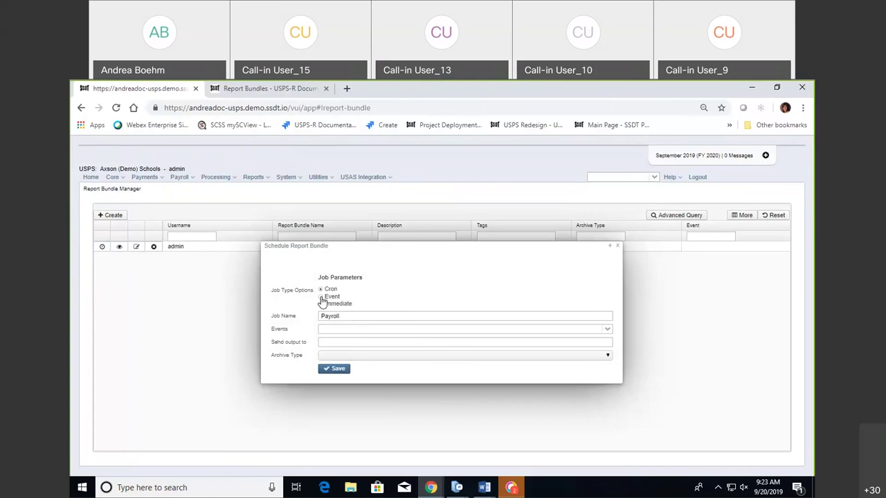
{"action": "left_click", "coordinate": [606, 330]}
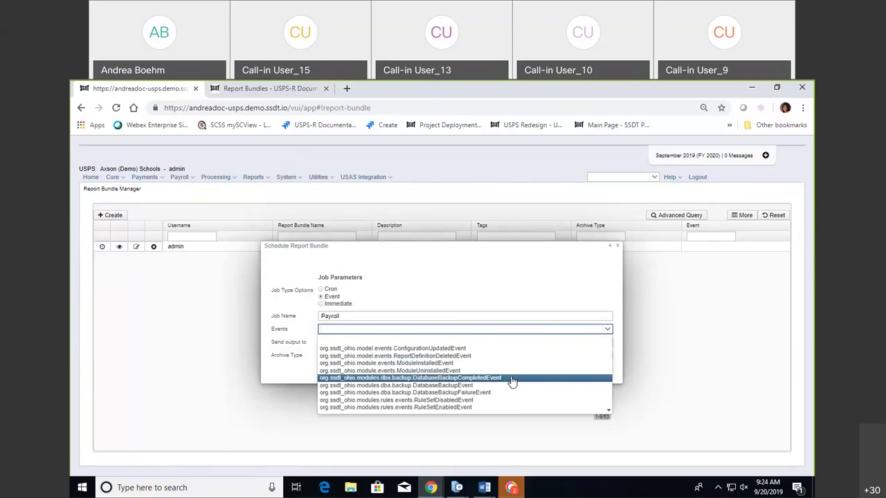
{"action": "left_click", "coordinate": [482, 299]}
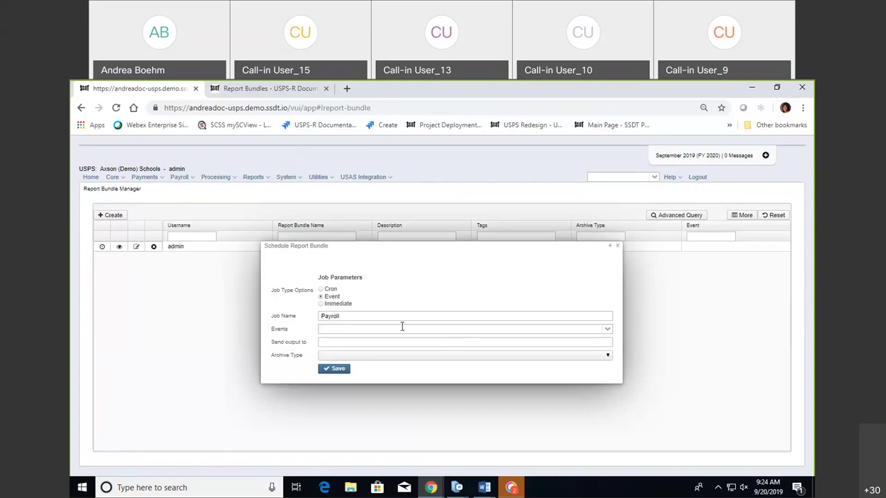
{"action": "left_click", "coordinate": [320, 303]}
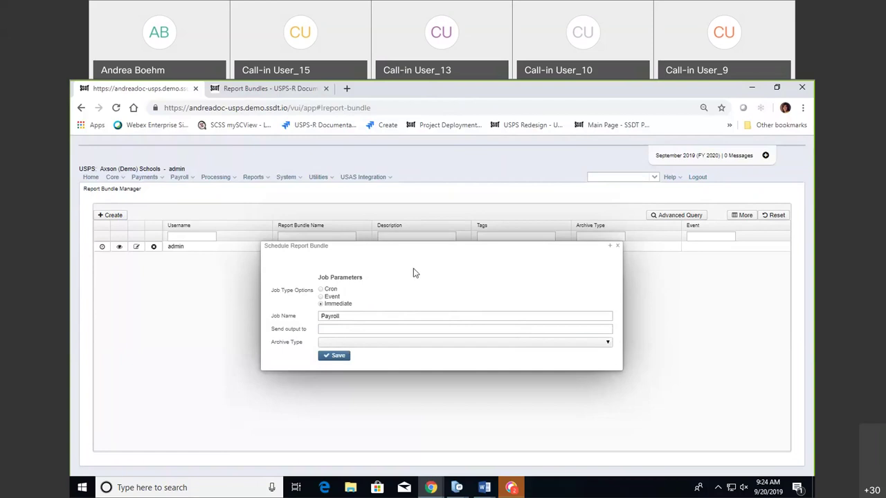
{"action": "left_click", "coordinate": [323, 291]}
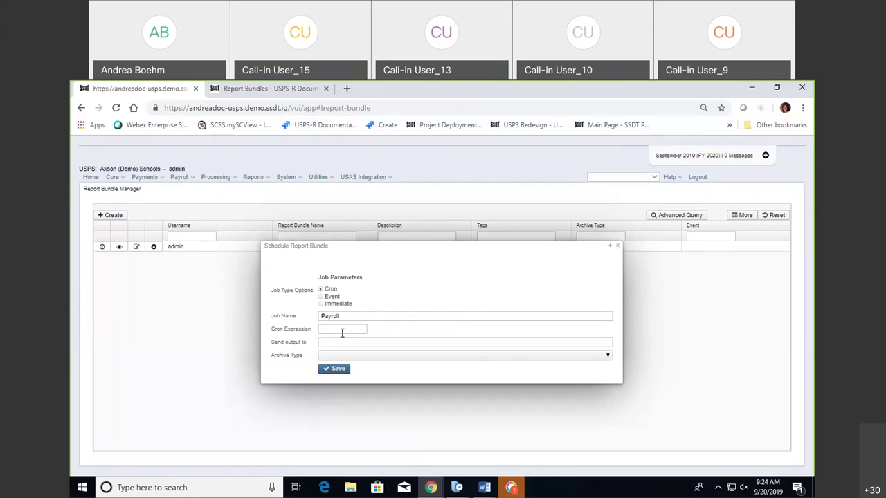
Go to the Report Bundles wiki page's Cron Job Type section and follow its cronmaker.com link.
{"action": "left_click", "coordinate": [275, 89]}
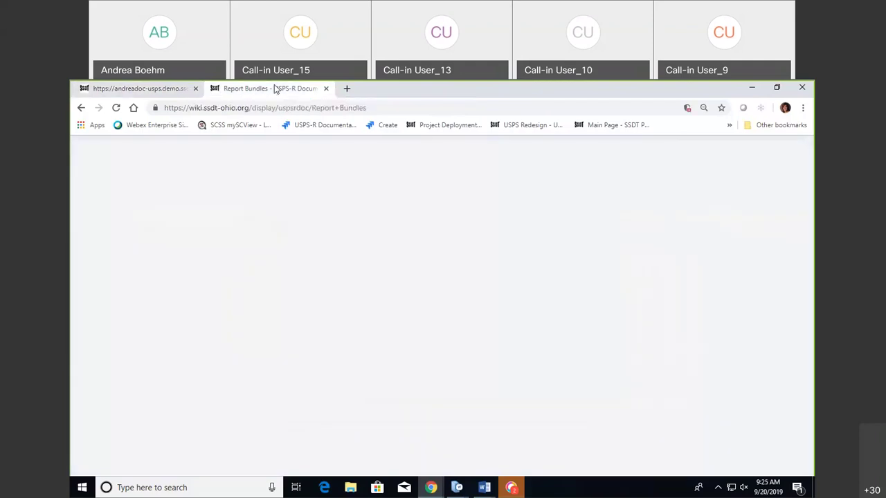
{"action": "scroll", "coordinate": [404, 362], "scroll_direction": "down", "scroll_amount": 1}
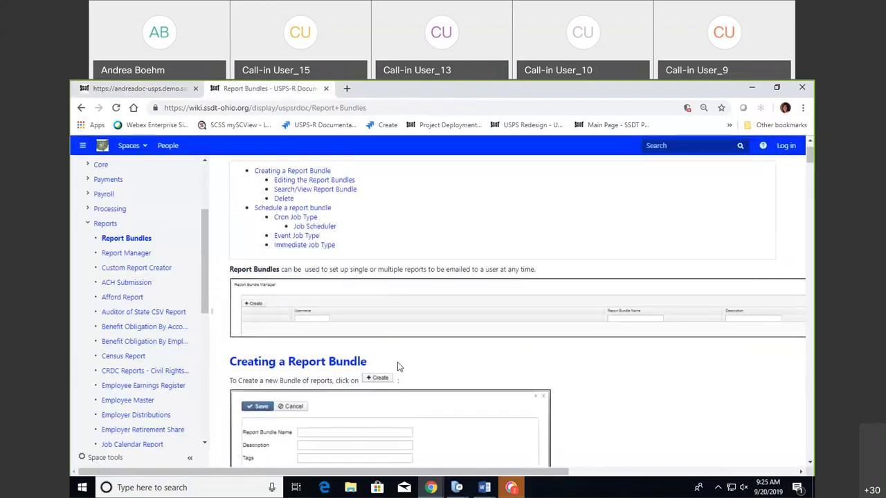
{"action": "left_click", "coordinate": [311, 222]}
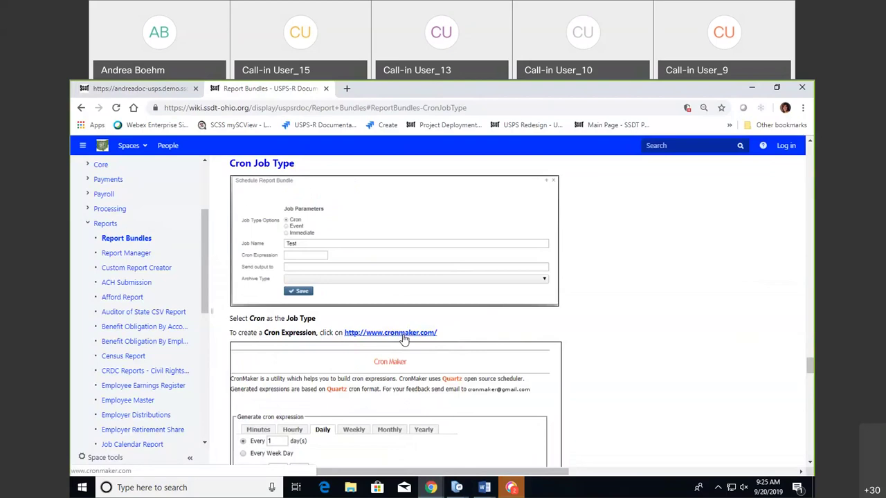
{"action": "left_click", "coordinate": [404, 337]}
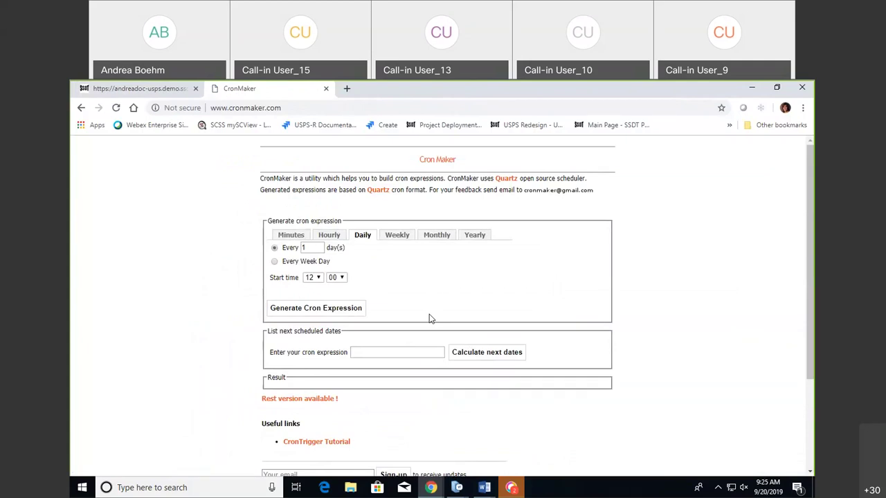
{"action": "left_click", "coordinate": [292, 237]}
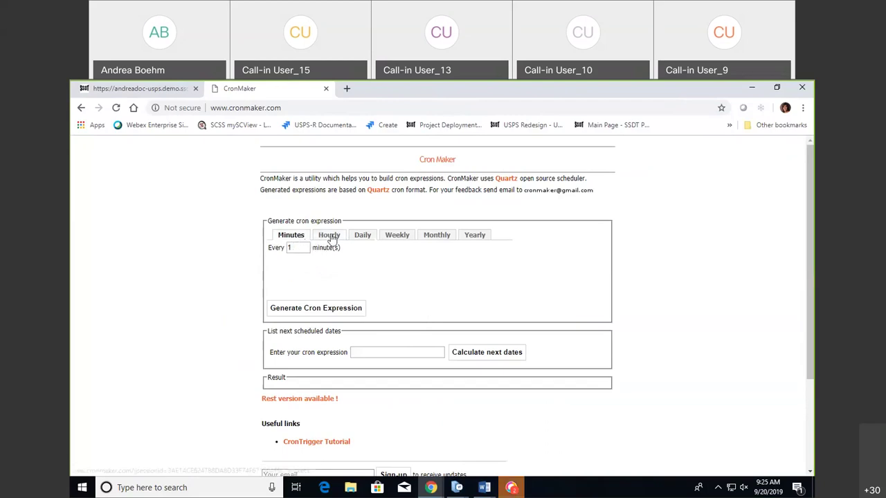
{"action": "left_click", "coordinate": [330, 237]}
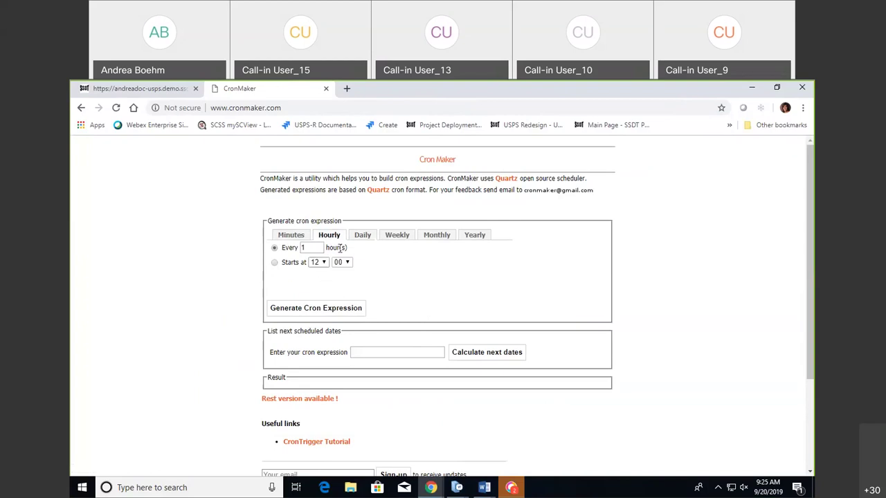
{"action": "left_click", "coordinate": [360, 239]}
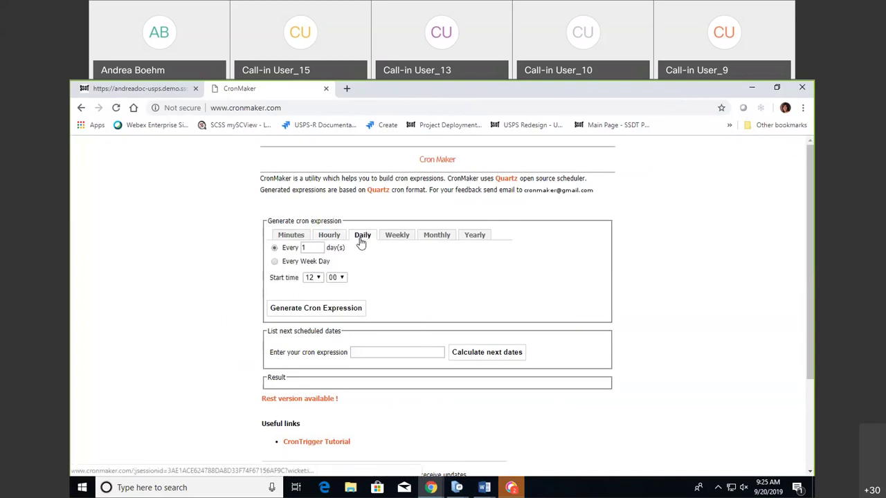
{"action": "left_click", "coordinate": [275, 262]}
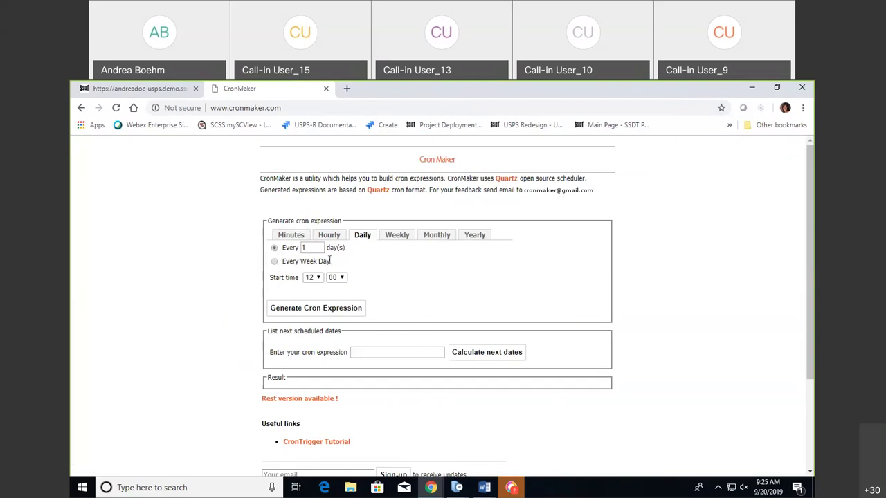
{"action": "left_click", "coordinate": [401, 236]}
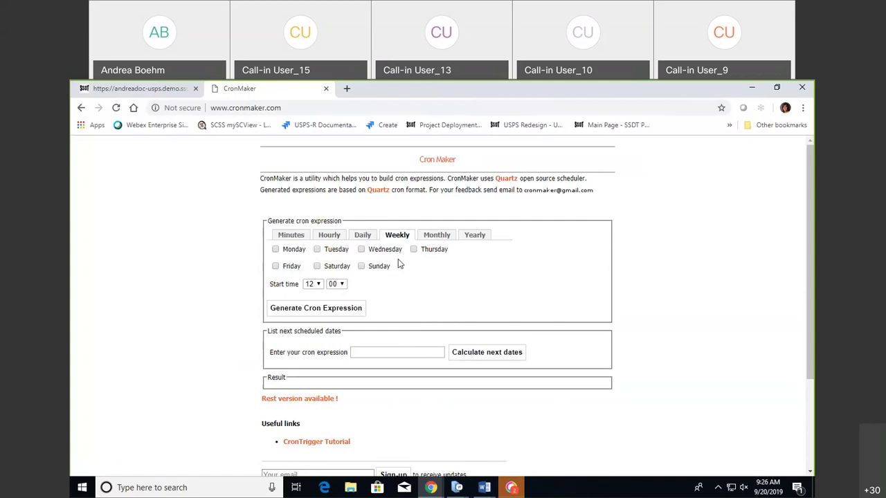
{"action": "left_click", "coordinate": [438, 235]}
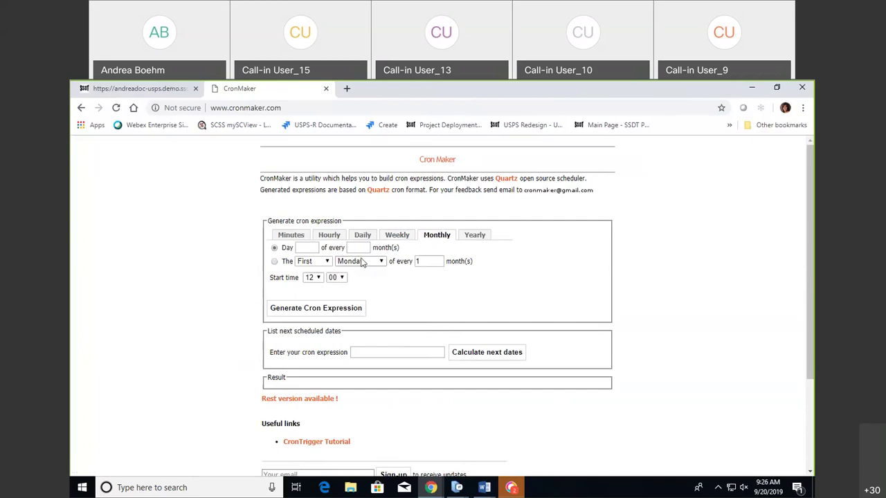
{"action": "left_click", "coordinate": [276, 262]}
{"action": "left_click", "coordinate": [322, 263]}
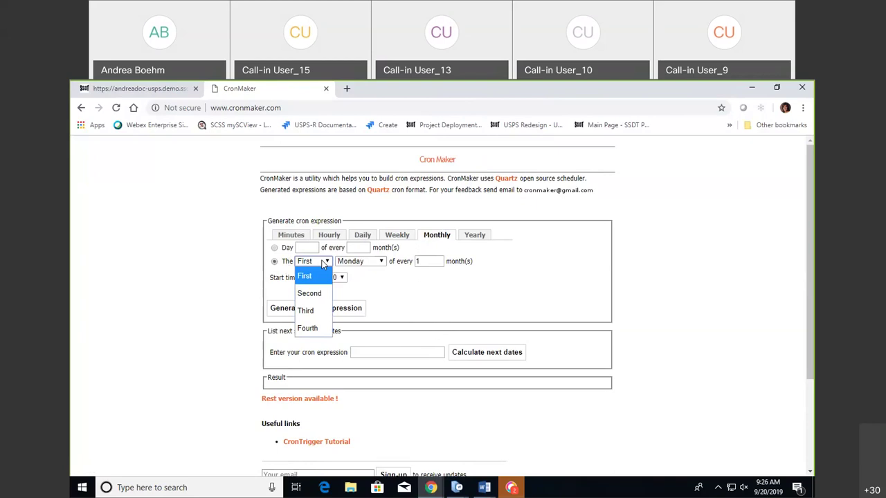
{"action": "left_click", "coordinate": [389, 285]}
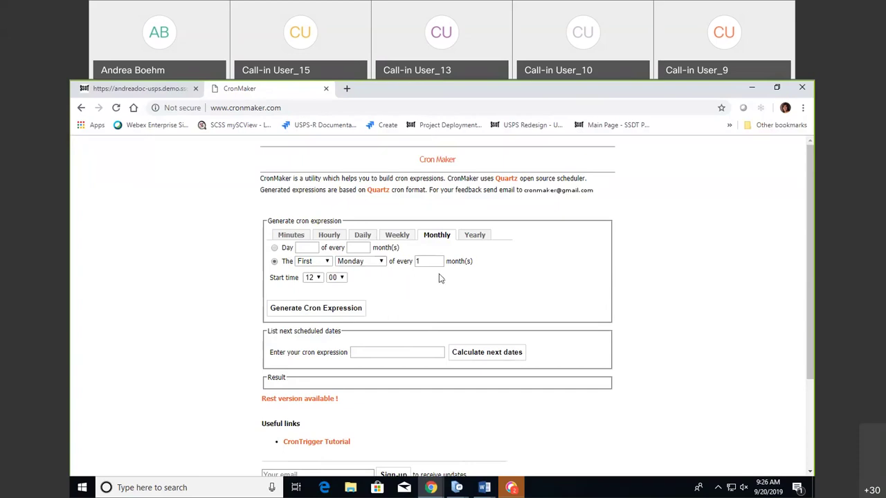
{"action": "left_click", "coordinate": [480, 237]}
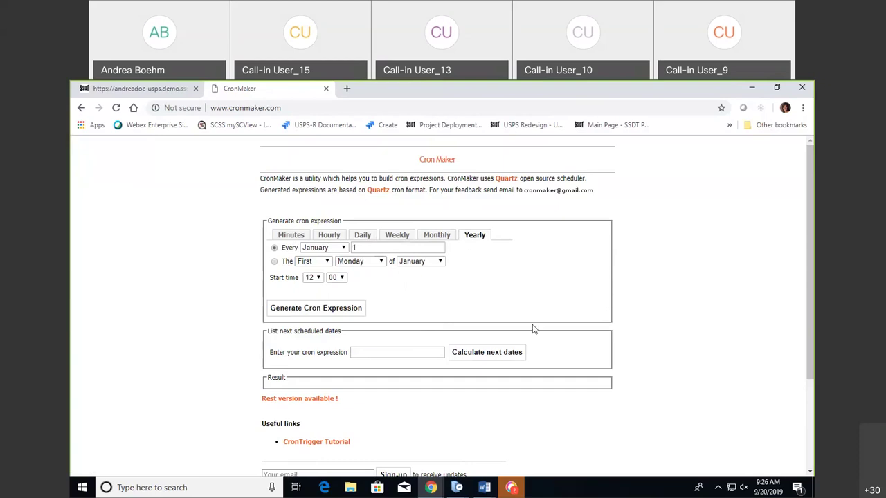
{"action": "left_click", "coordinate": [363, 235]}
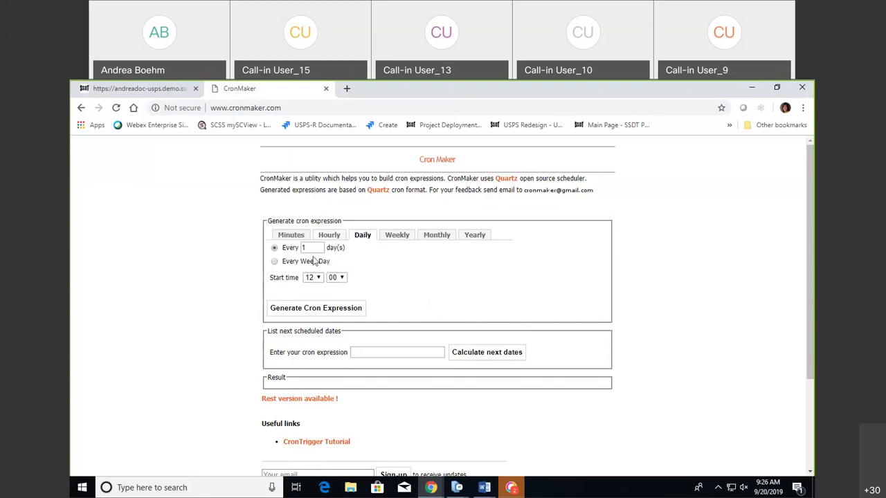
Set the start hour to 06 and generate the daily expression 0 0 6 1/1 * ? *.
{"action": "left_click", "coordinate": [318, 278]}
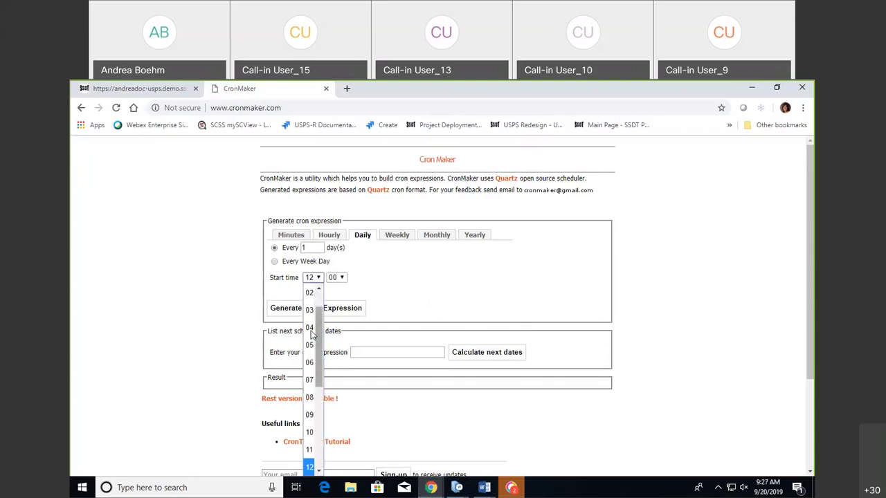
{"action": "left_click", "coordinate": [309, 362]}
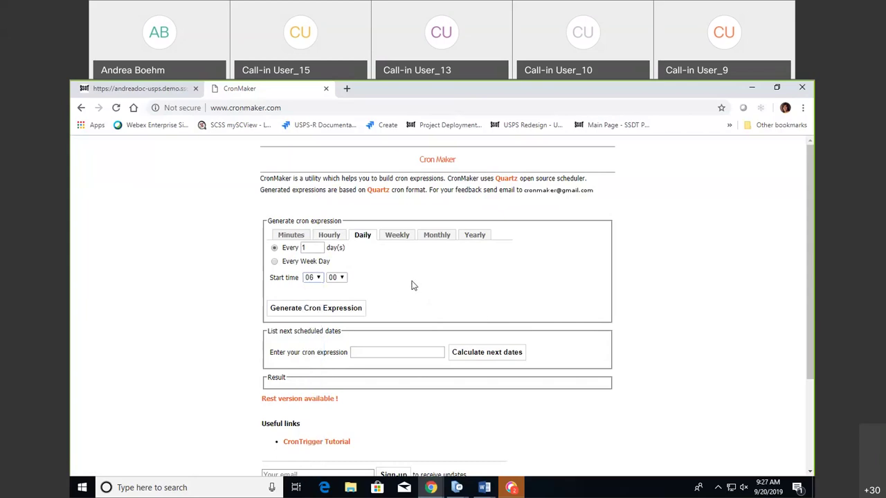
{"action": "left_click", "coordinate": [325, 311]}
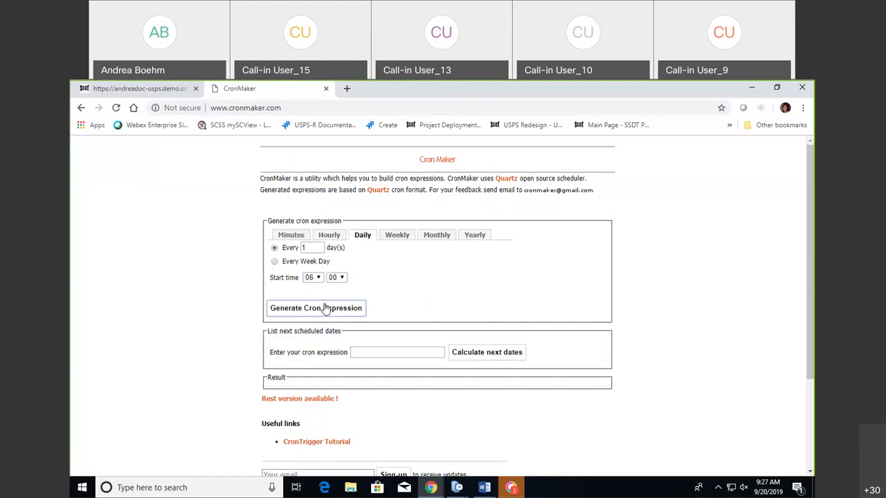
{"action": "scroll", "coordinate": [552, 270], "scroll_direction": "down", "scroll_amount": 2}
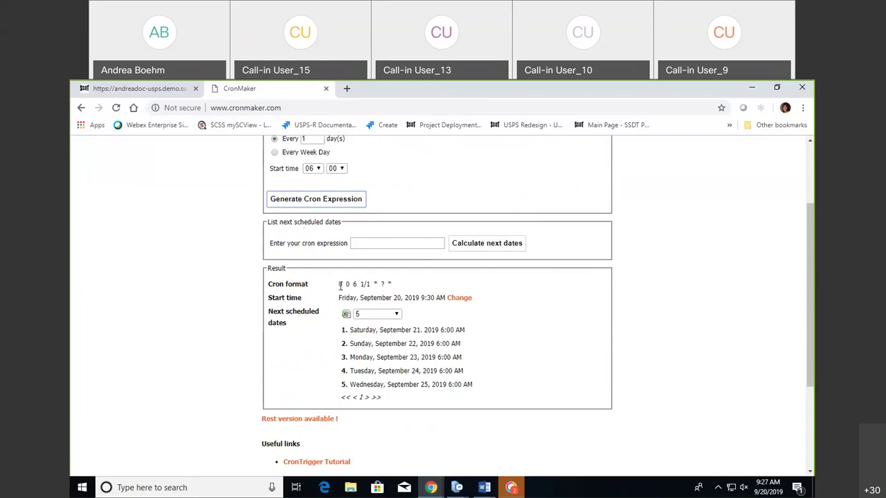
{"action": "left_click_drag", "start_coordinate": [340, 285], "coordinate": [405, 283]}
{"action": "left_click", "coordinate": [378, 283]}
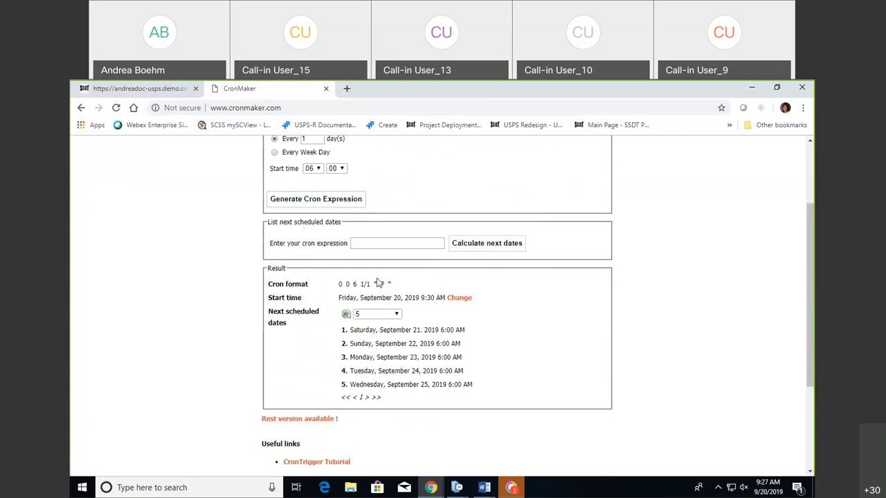
{"action": "left_click_drag", "start_coordinate": [338, 284], "coordinate": [391, 285]}
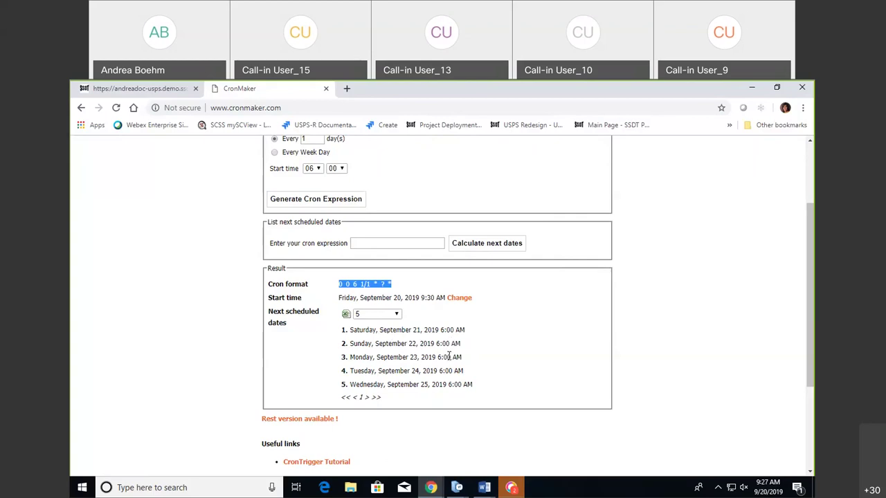
Switch the upcoming run list to 500 results, then back to 5.
{"action": "left_click", "coordinate": [396, 315]}
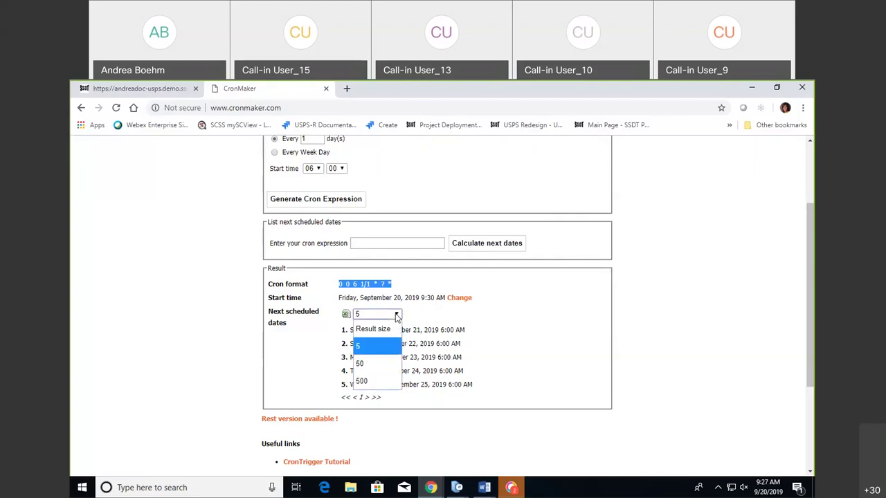
{"action": "left_click", "coordinate": [374, 383]}
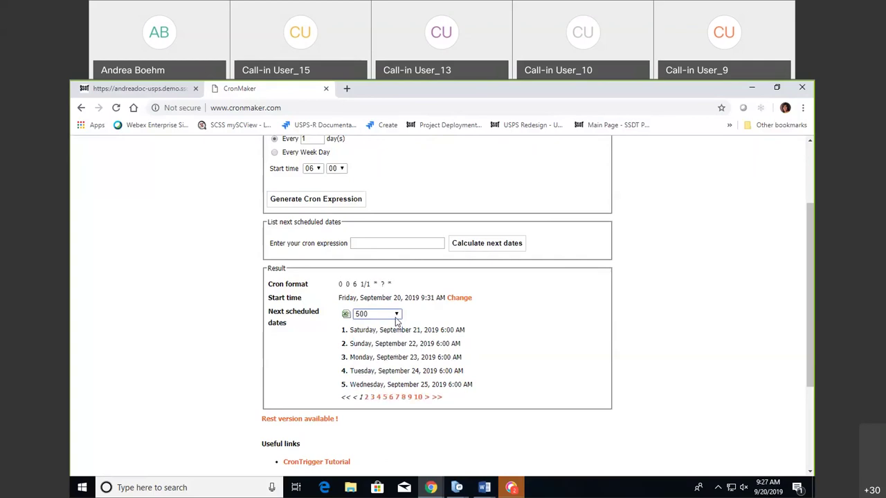
{"action": "left_click", "coordinate": [396, 317]}
{"action": "left_click", "coordinate": [385, 346]}
Copy the cron expression 0 0 6 1/1 * ? * to the clipboard.
{"action": "double_click", "coordinate": [391, 284]}
{"action": "left_click", "coordinate": [340, 285], "text": "shift"}
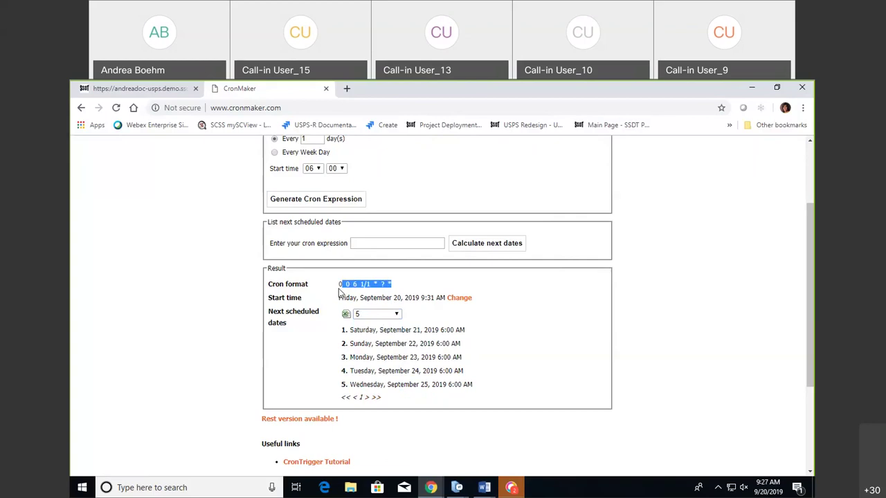
{"action": "right_click", "coordinate": [353, 281]}
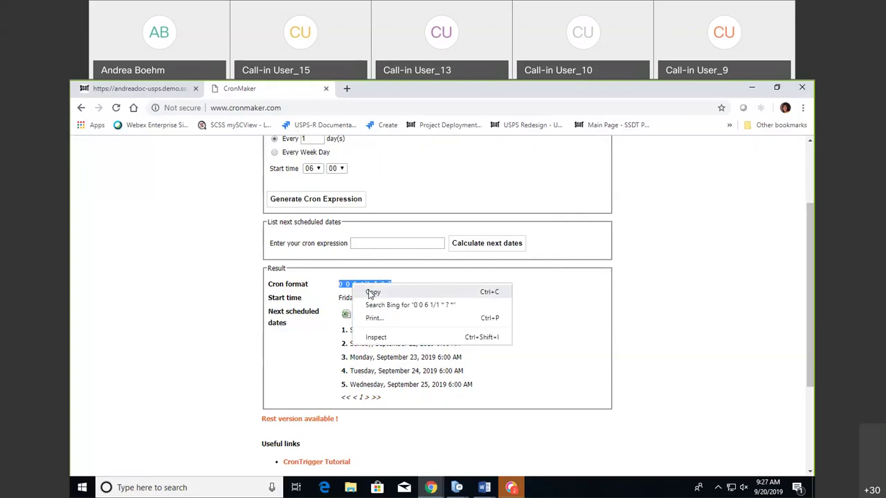
{"action": "left_click", "coordinate": [370, 291]}
Paste 0 0 6 1/1 * ? * into the Payroll schedule's Cron Expression field in USPS-R.
{"action": "left_click", "coordinate": [142, 88]}
{"action": "left_click", "coordinate": [341, 329]}
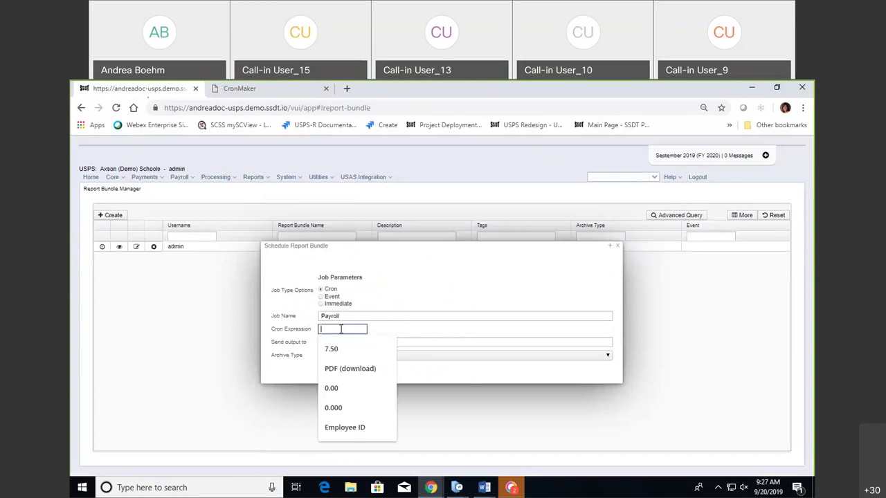
{"action": "right_click", "coordinate": [341, 329]}
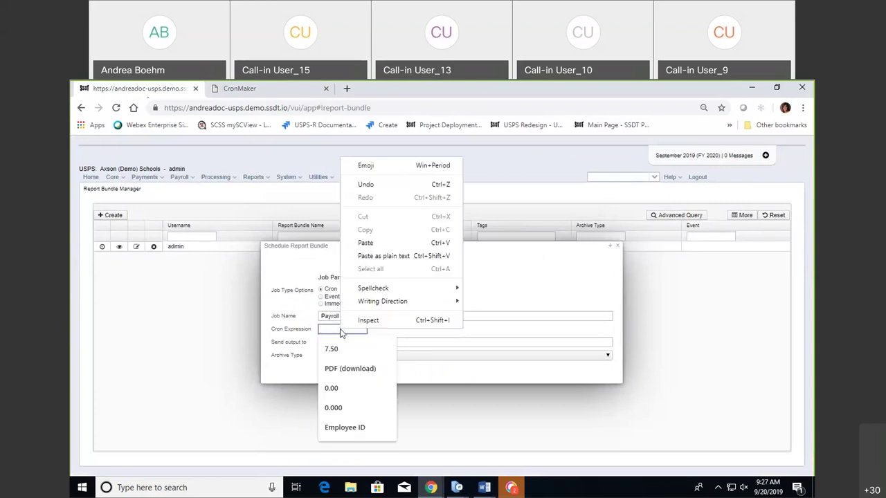
{"action": "left_click", "coordinate": [378, 247]}
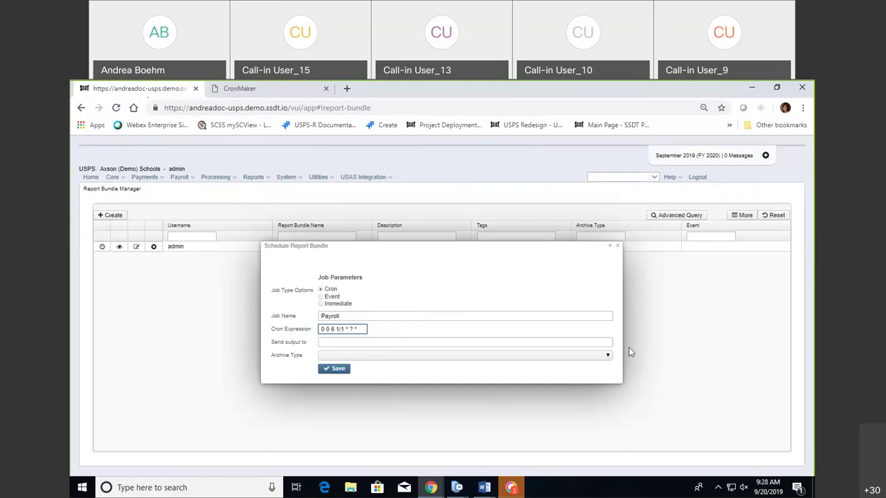
{"action": "left_click", "coordinate": [484, 341]}
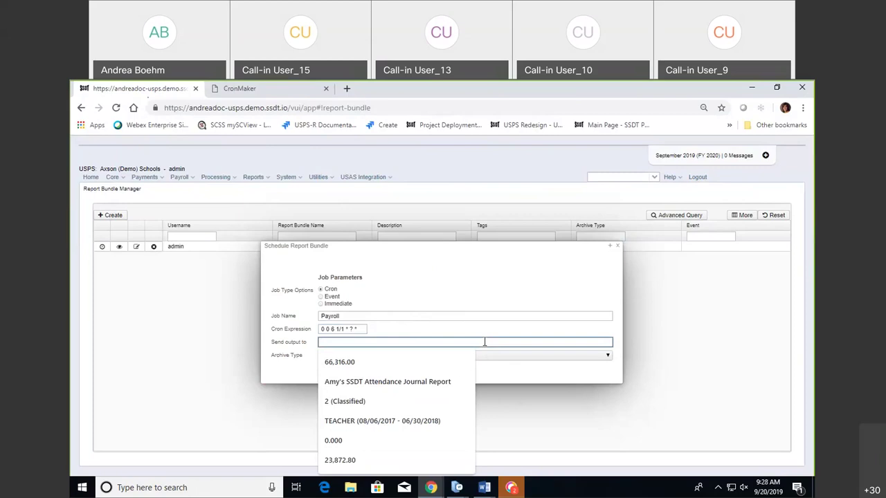
{"action": "left_click", "coordinate": [477, 328]}
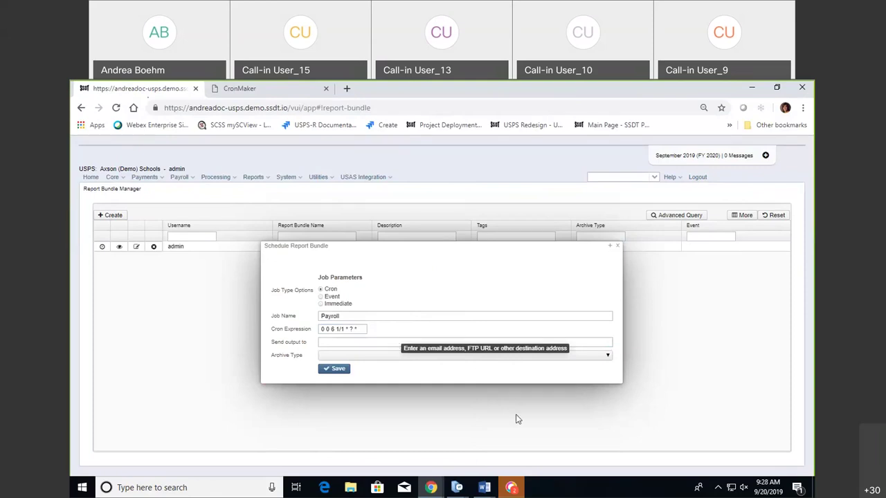
{"action": "left_click", "coordinate": [607, 358]}
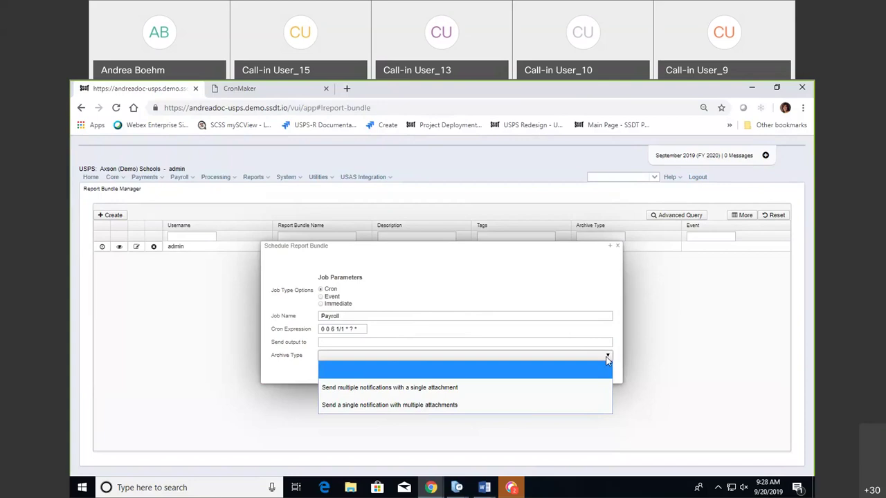
{"action": "left_click", "coordinate": [551, 275]}
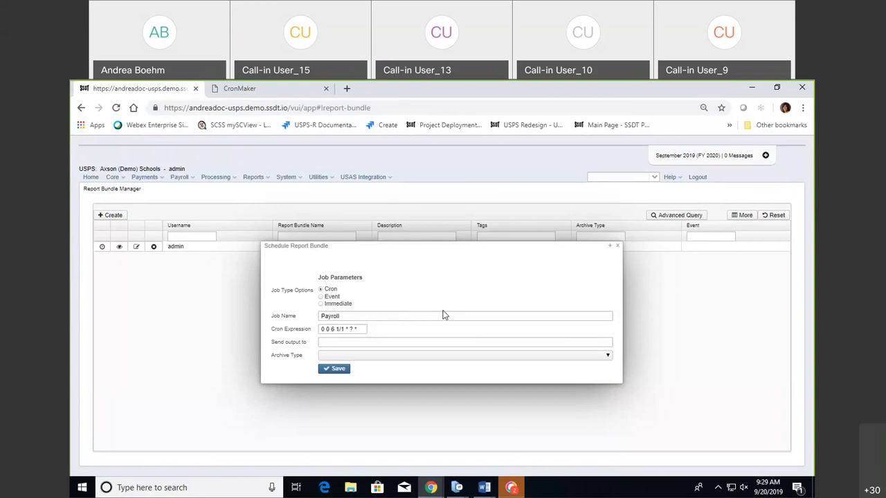
Change the Payroll job type to Event, triggered by org.ssdt_ohio.usps.model.events.PayrollPostEvent.
{"action": "left_click", "coordinate": [321, 297]}
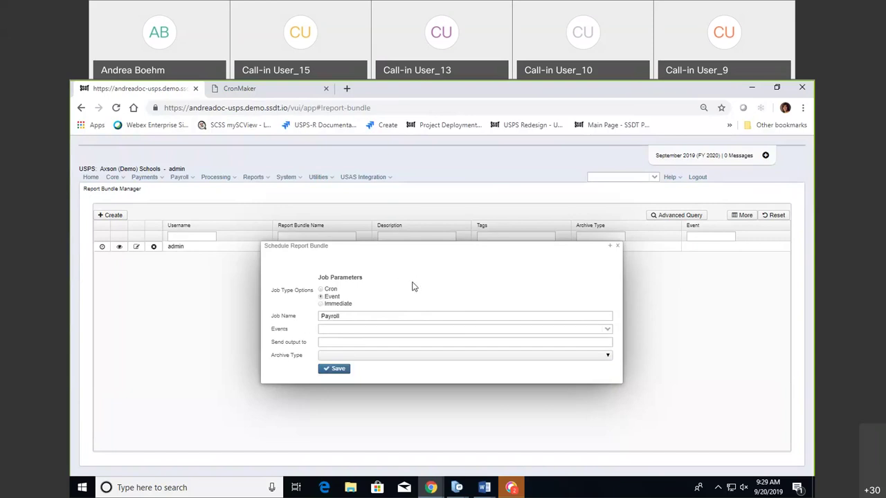
{"action": "left_click", "coordinate": [607, 331]}
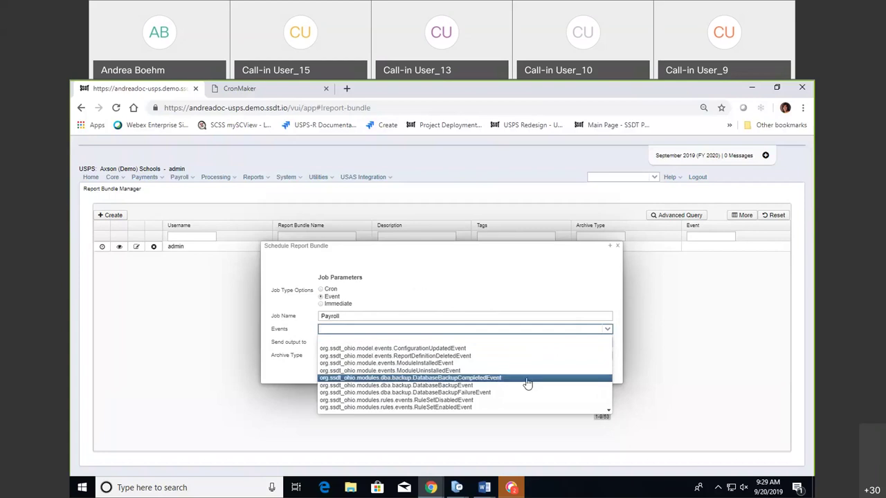
{"action": "scroll", "coordinate": [523, 387], "scroll_direction": "down", "scroll_amount": 3}
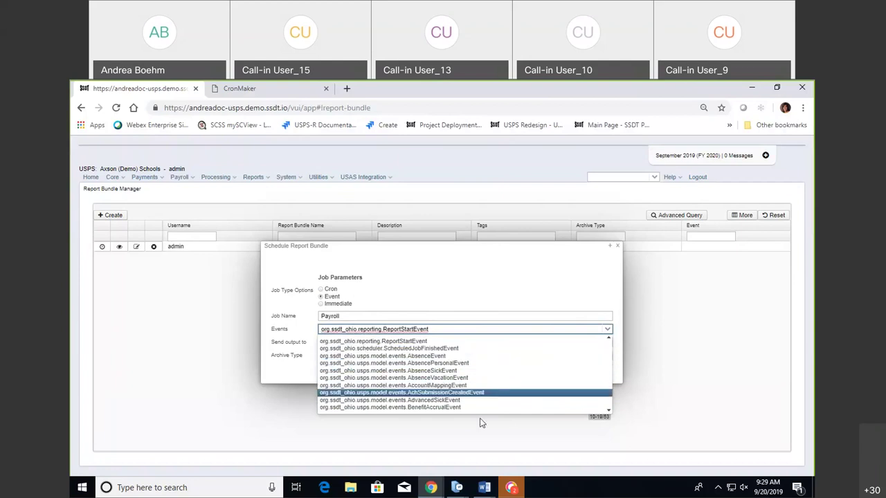
{"action": "scroll", "coordinate": [482, 408], "scroll_direction": "down", "scroll_amount": 3}
{"action": "scroll", "coordinate": [482, 408], "scroll_direction": "down", "scroll_amount": 3}
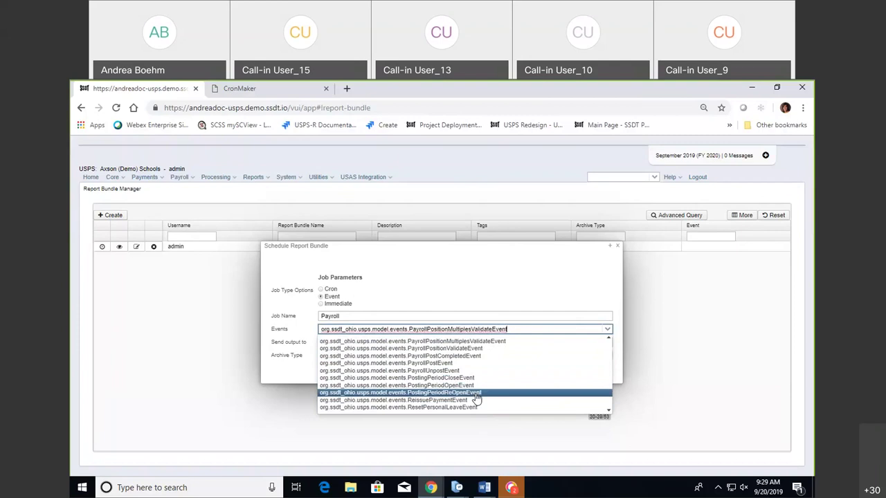
{"action": "key", "text": "Down"}
{"action": "key", "text": "Down"}
{"action": "key", "text": "Down"}
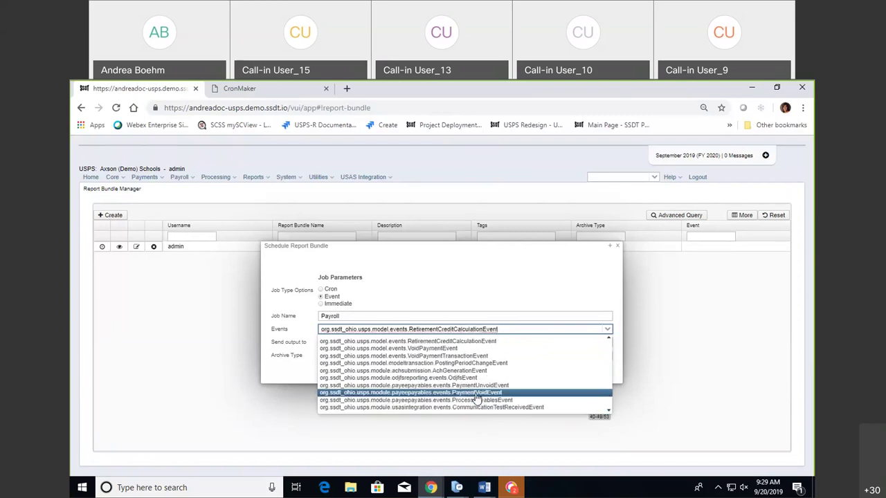
{"action": "key", "text": "Down"}
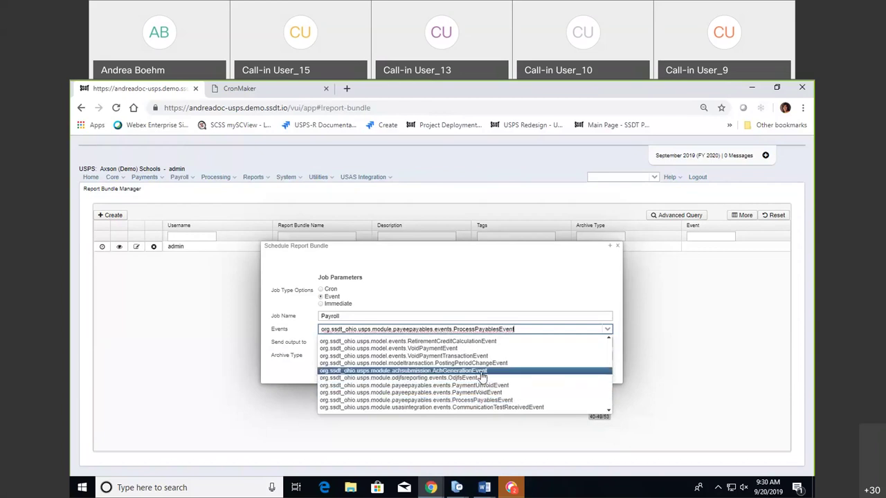
{"action": "key", "text": "Down"}
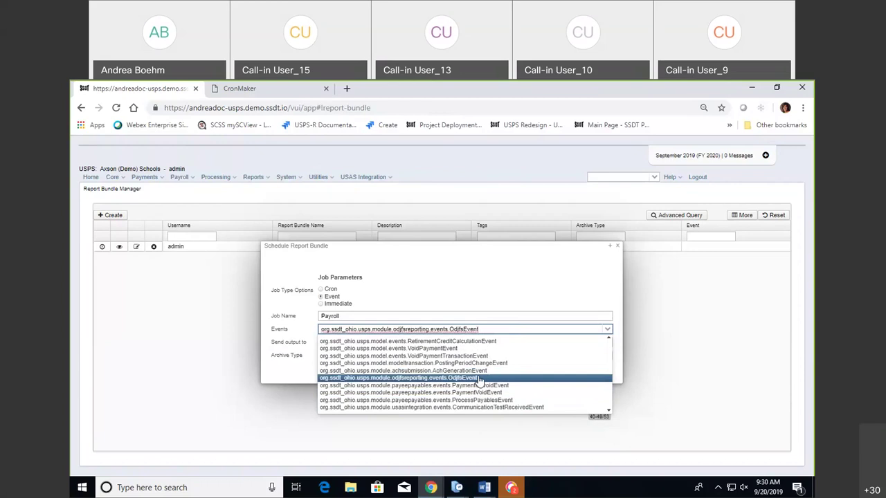
{"action": "key", "text": "Up"}
{"action": "key", "text": "Up"}
{"action": "key", "text": "Up"}
{"action": "key", "text": "Up"}
{"action": "key", "text": "Up"}
{"action": "key", "text": "Up"}
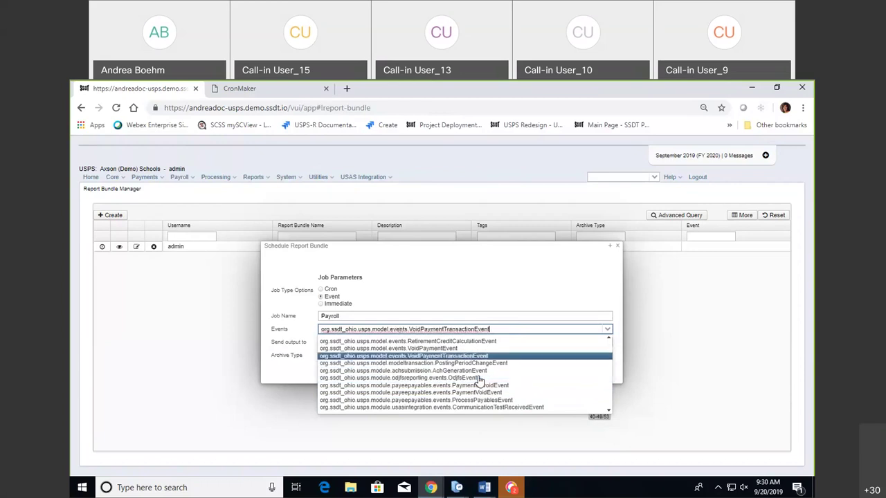
{"action": "key", "text": "Up"}
{"action": "key", "text": "Up"}
{"action": "key", "text": "Up"}
{"action": "key", "text": "Up"}
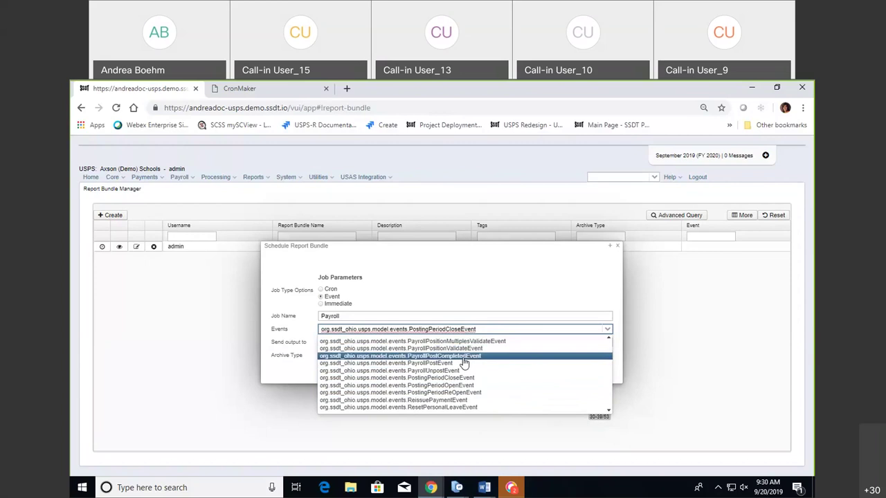
{"action": "left_click", "coordinate": [464, 363]}
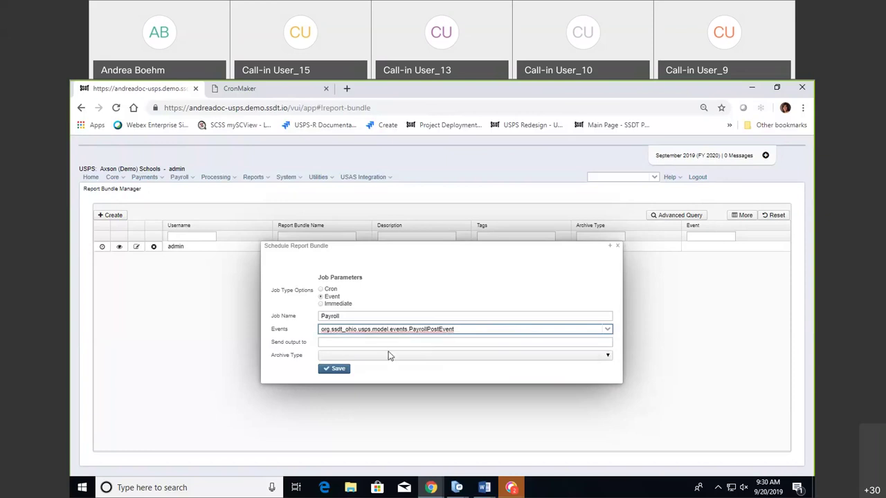
Send output to the user's e-mail address, archive as single notification with multiple attachments, and save.
{"action": "left_click", "coordinate": [481, 342]}
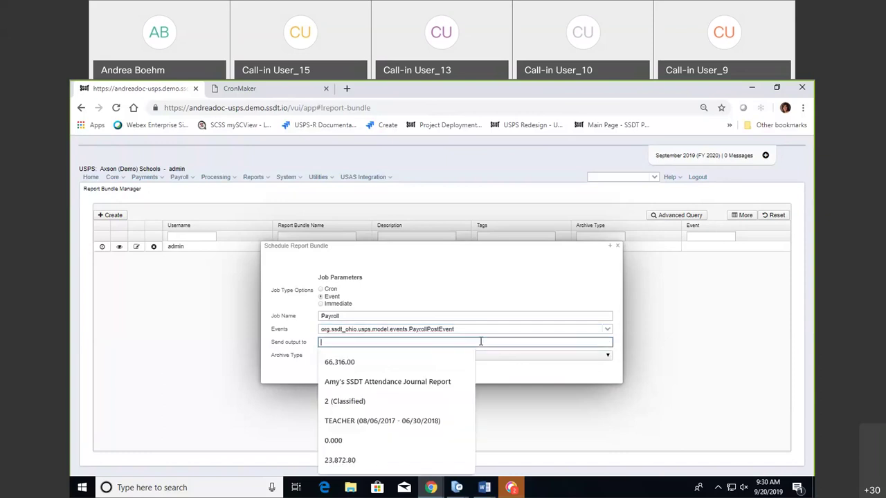
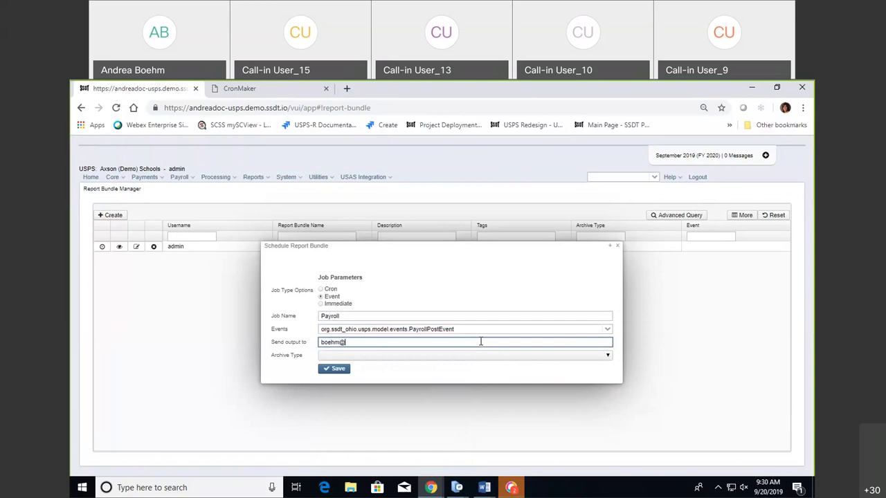
{"action": "left_click", "coordinate": [530, 355]}
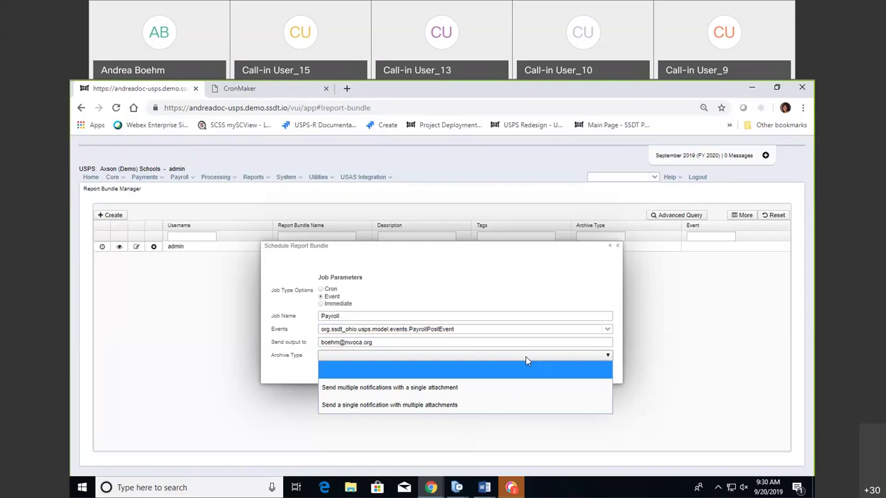
{"action": "left_click", "coordinate": [509, 406]}
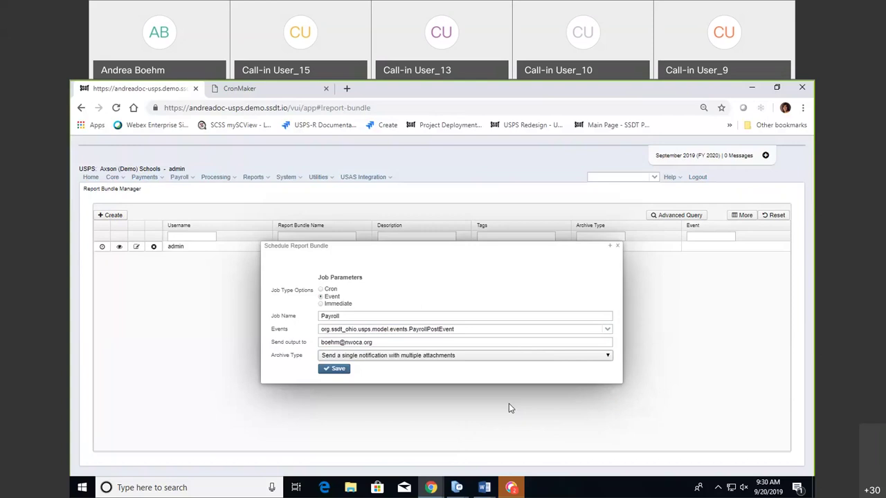
{"action": "left_click", "coordinate": [336, 370]}
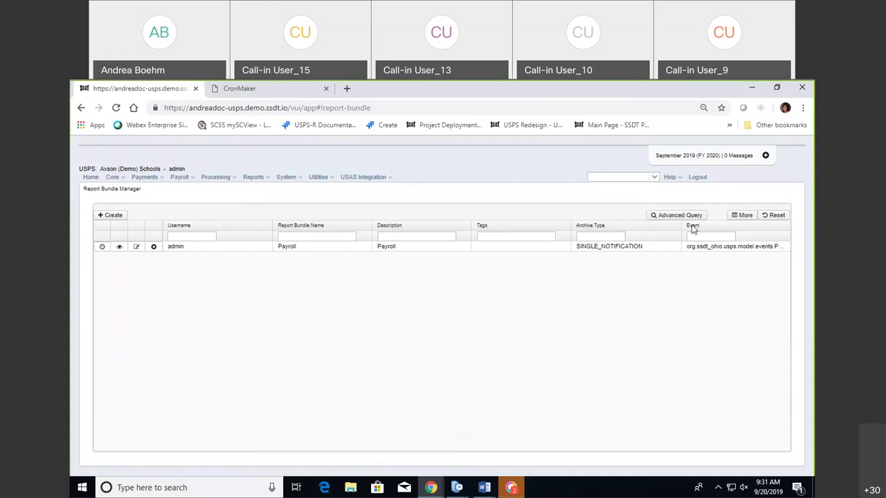
{"action": "left_click", "coordinate": [765, 248]}
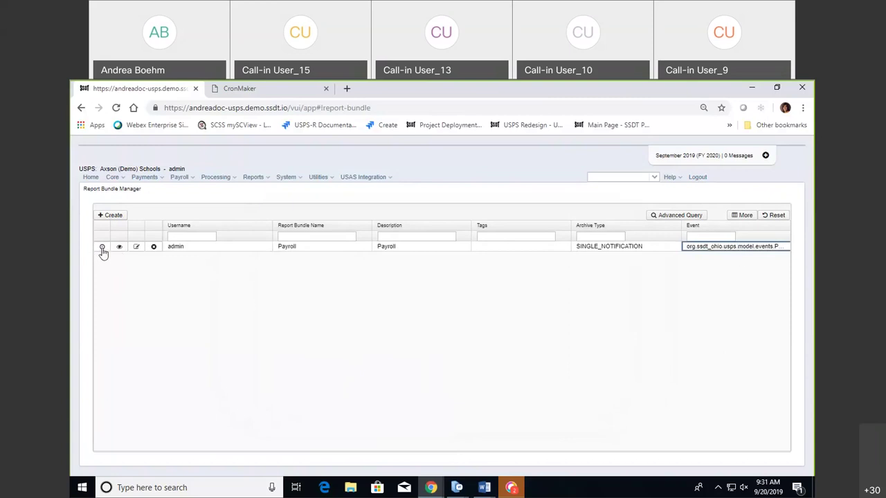
{"action": "left_click", "coordinate": [154, 297]}
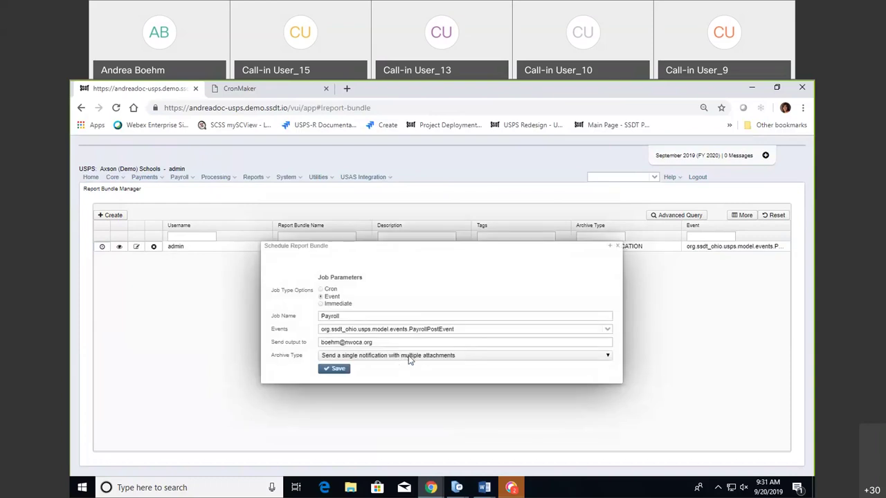
{"action": "left_click", "coordinate": [322, 307]}
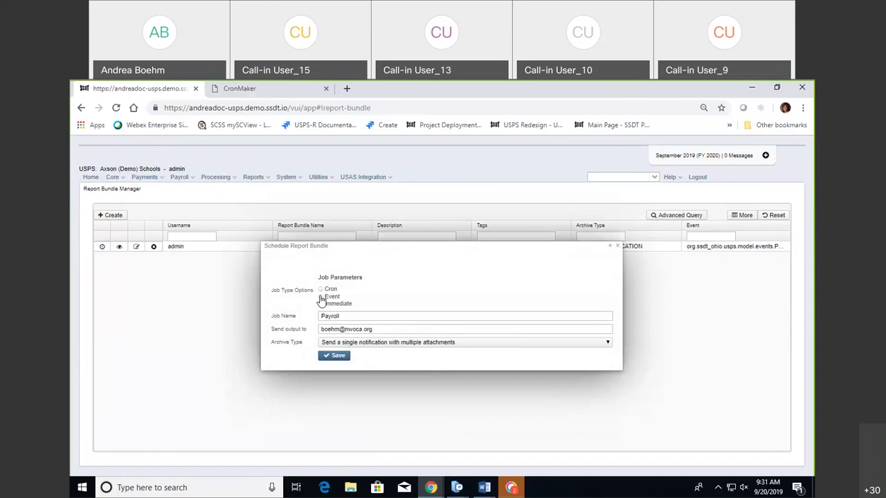
{"action": "left_click", "coordinate": [321, 297]}
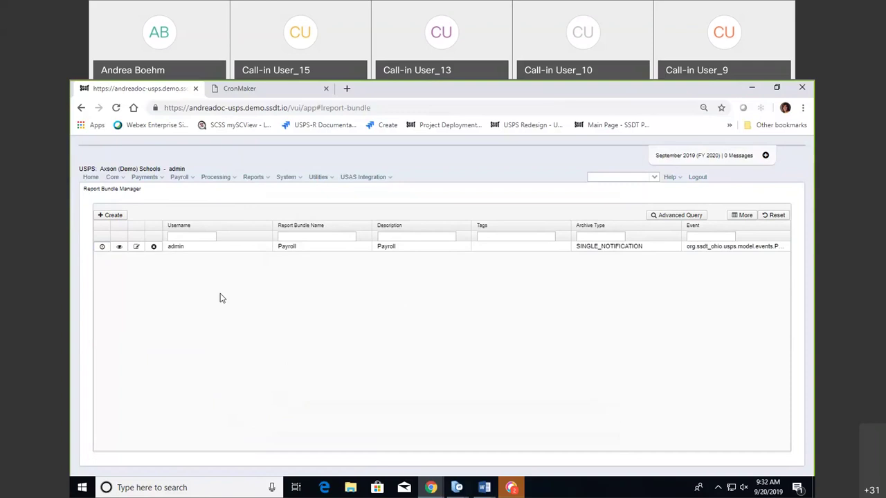
{"action": "key", "text": "Tab"}
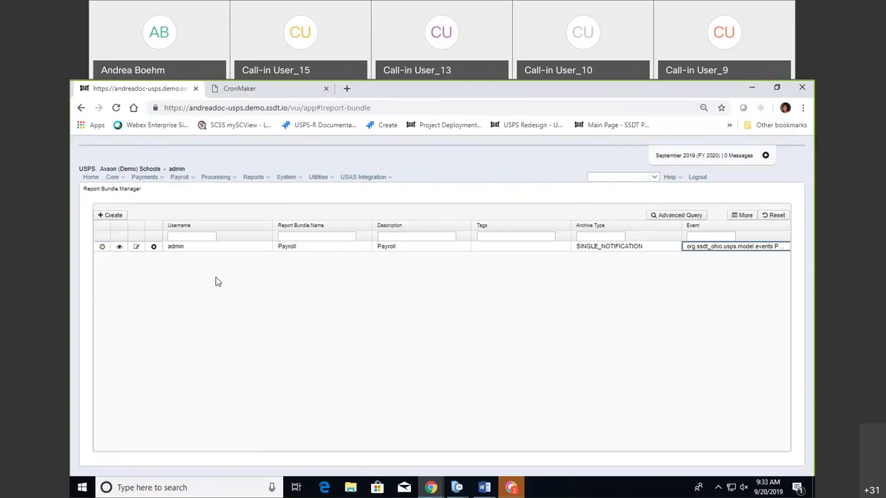
Open the in-progress 09152019 payroll's details from Payroll Processing and request Post Payroll.
{"action": "left_click", "coordinate": [188, 179]}
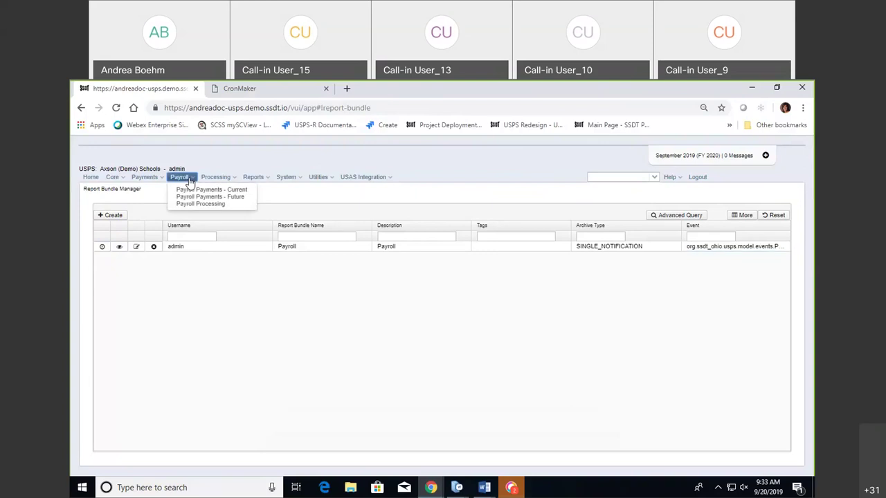
{"action": "left_click", "coordinate": [208, 205]}
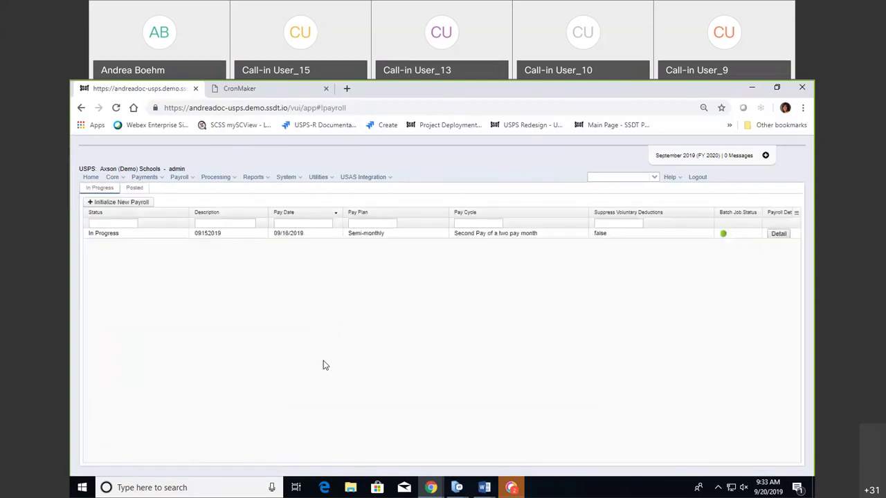
{"action": "left_click", "coordinate": [776, 235]}
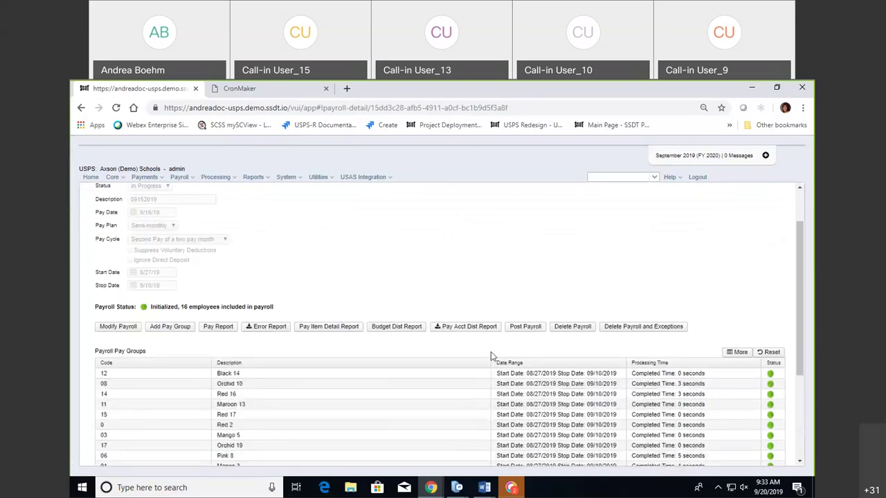
{"action": "left_click", "coordinate": [526, 330]}
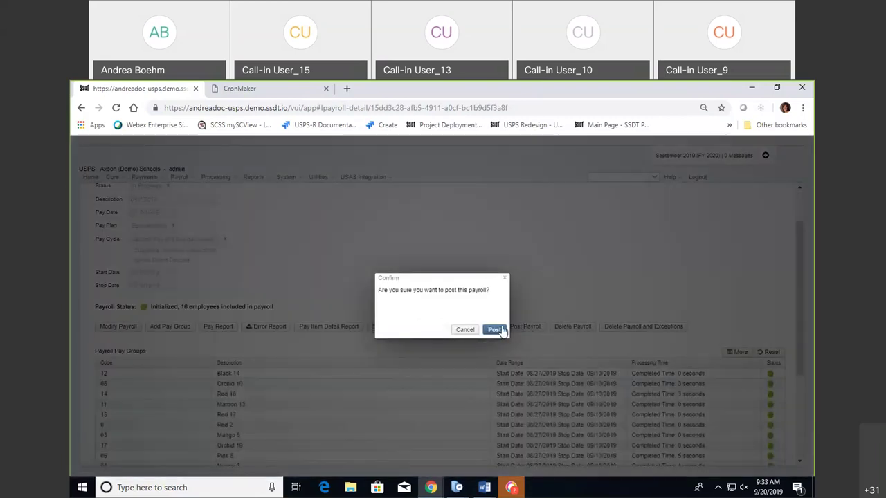
Confirm posting the 09152019 payroll for its 16 employees.
{"action": "left_click", "coordinate": [497, 331]}
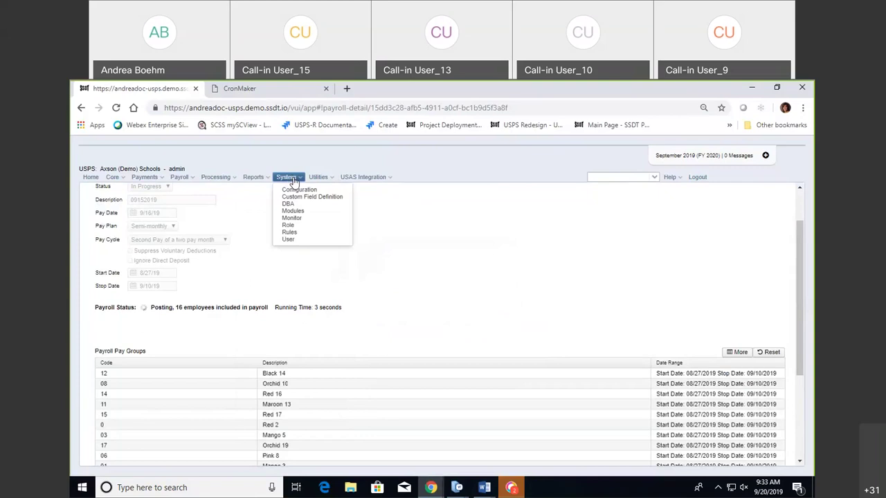
{"action": "mouse_move", "coordinate": [318, 178]}
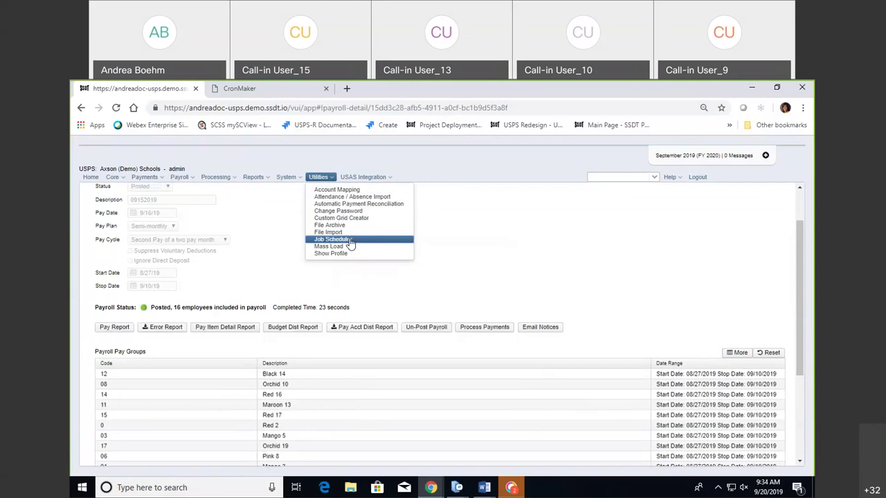
Refresh the Job Scheduler until the Payroll ReportBundleEventJob shows COMPLETED, last run 09:35:09.
{"action": "left_click", "coordinate": [351, 240]}
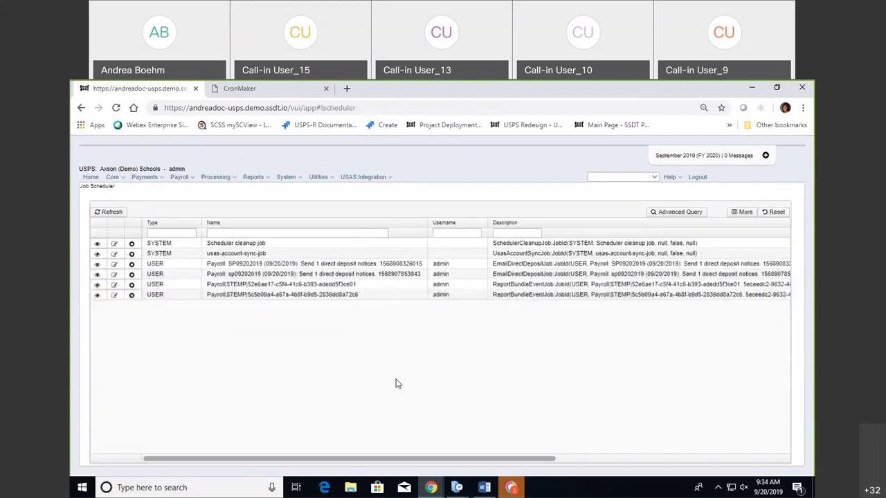
{"action": "left_click_drag", "start_coordinate": [405, 459], "coordinate": [647, 461]}
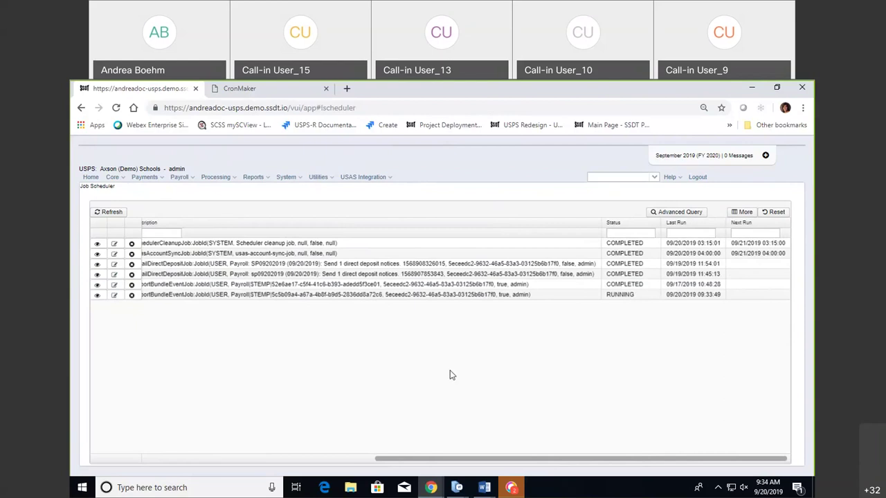
{"action": "left_click", "coordinate": [108, 215]}
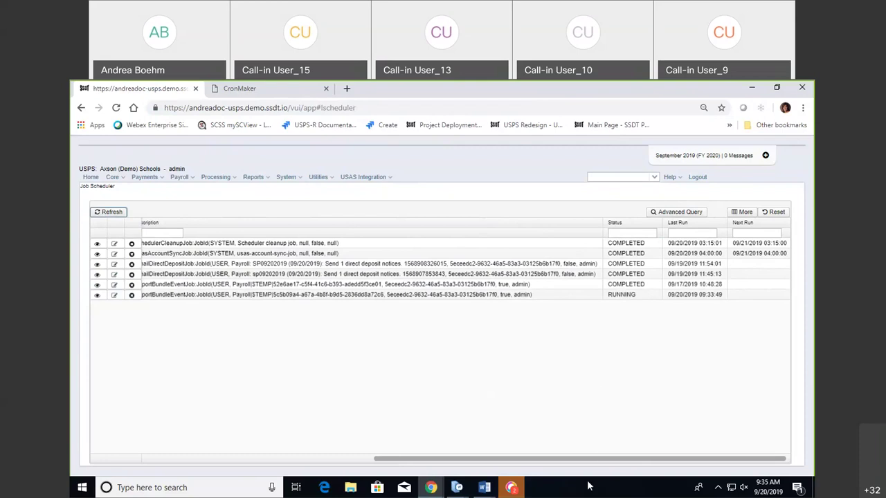
{"action": "left_click_drag", "start_coordinate": [581, 460], "coordinate": [308, 476]}
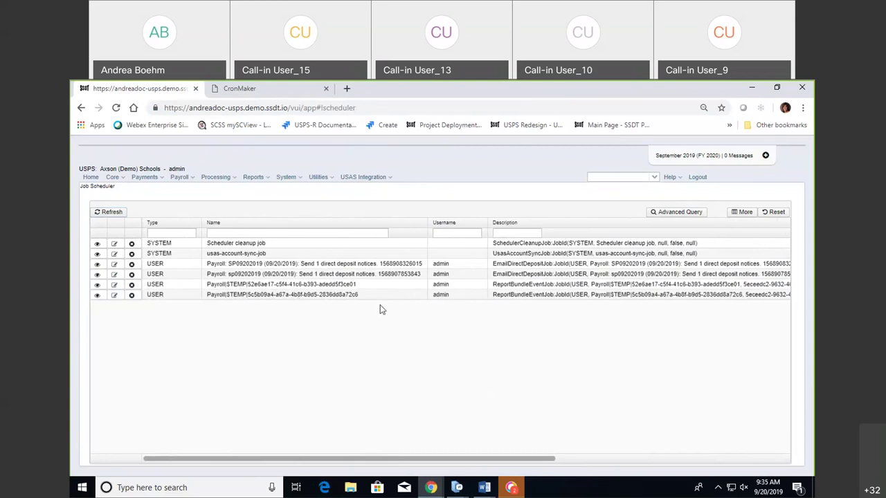
{"action": "left_click_drag", "start_coordinate": [516, 461], "coordinate": [766, 442]}
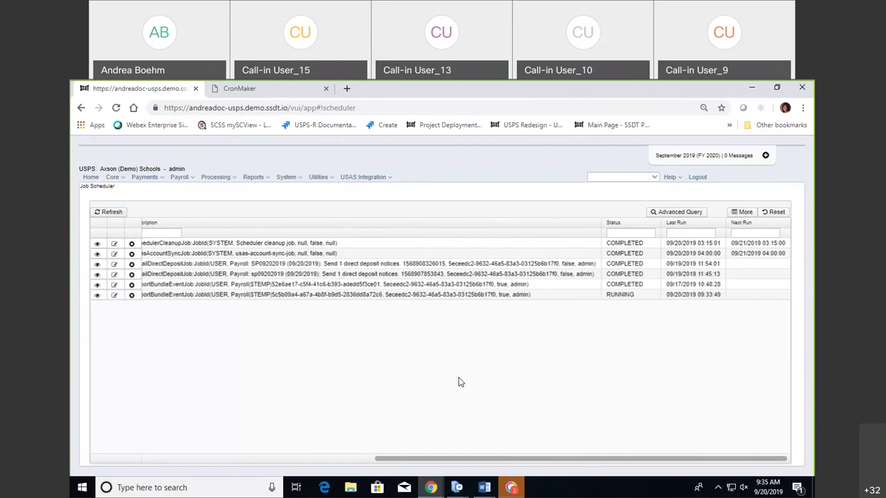
{"action": "left_click", "coordinate": [111, 212]}
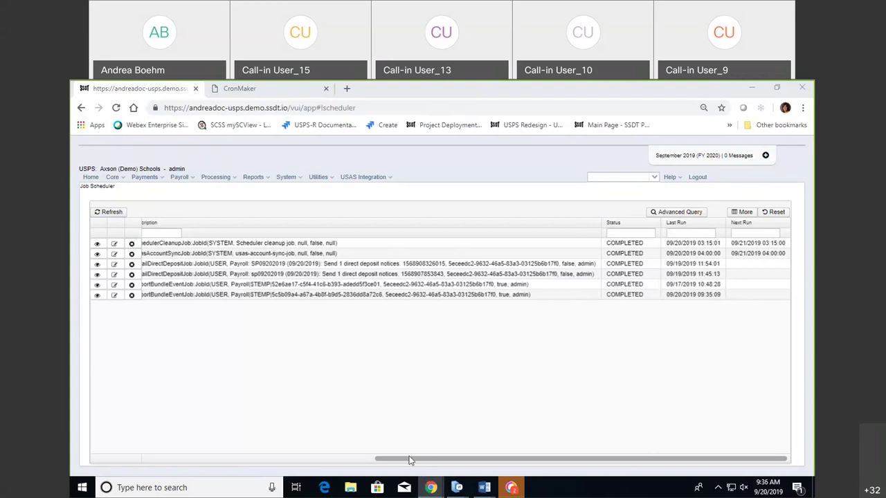
{"action": "left_click_drag", "start_coordinate": [409, 459], "coordinate": [101, 463]}
{"action": "left_click_drag", "start_coordinate": [466, 462], "coordinate": [133, 453]}
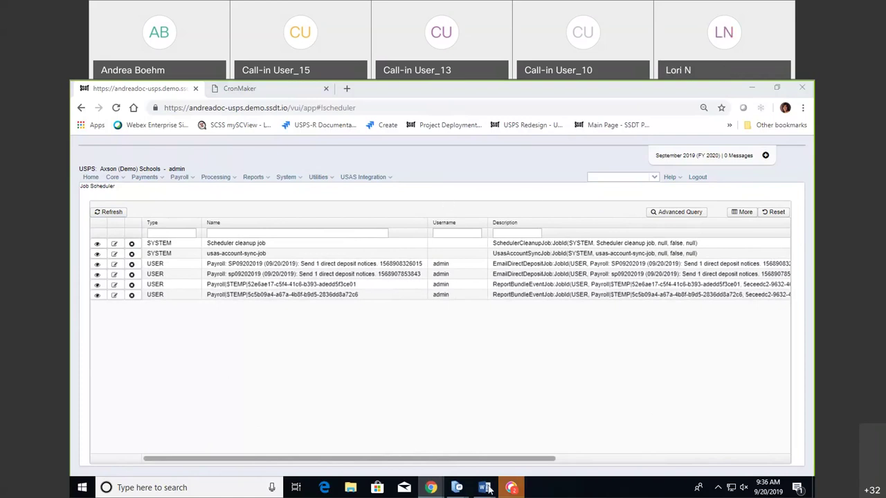
{"action": "left_click_drag", "start_coordinate": [540, 462], "coordinate": [756, 455]}
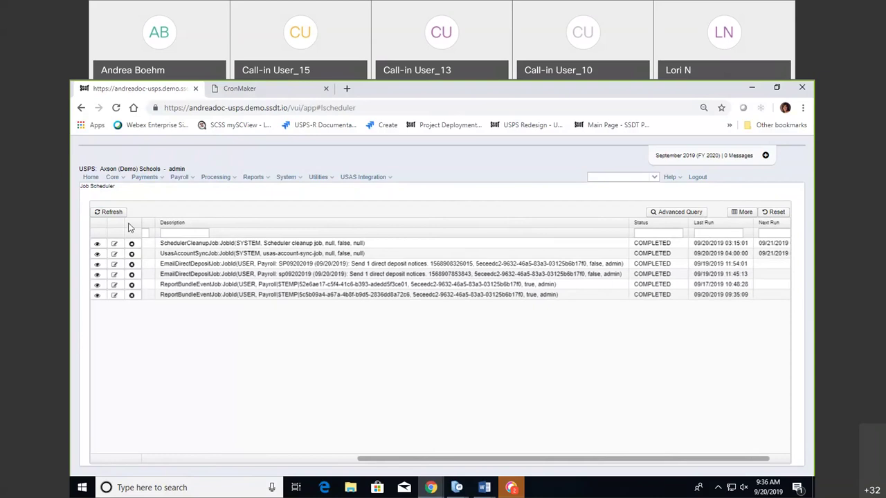
Go to Reports > Report Bundles to view the Payroll bundle and its PayrollPostEvent trigger.
{"action": "left_click", "coordinate": [267, 178]}
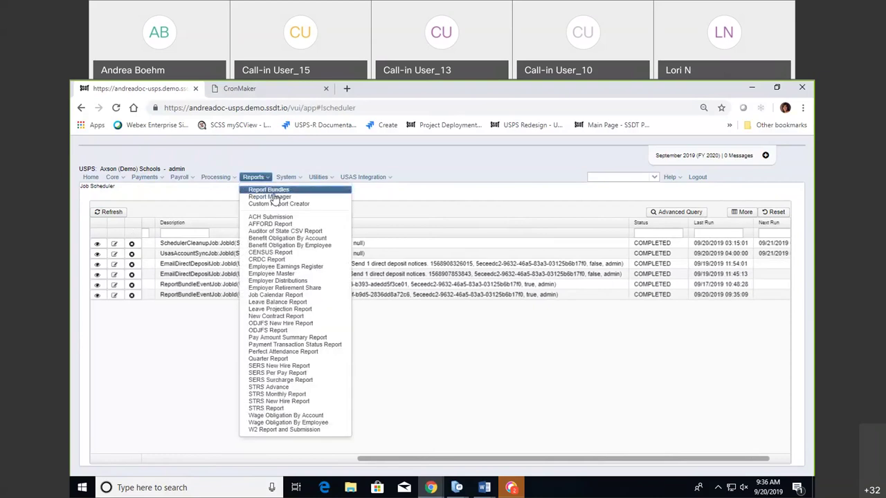
{"action": "left_click", "coordinate": [272, 192]}
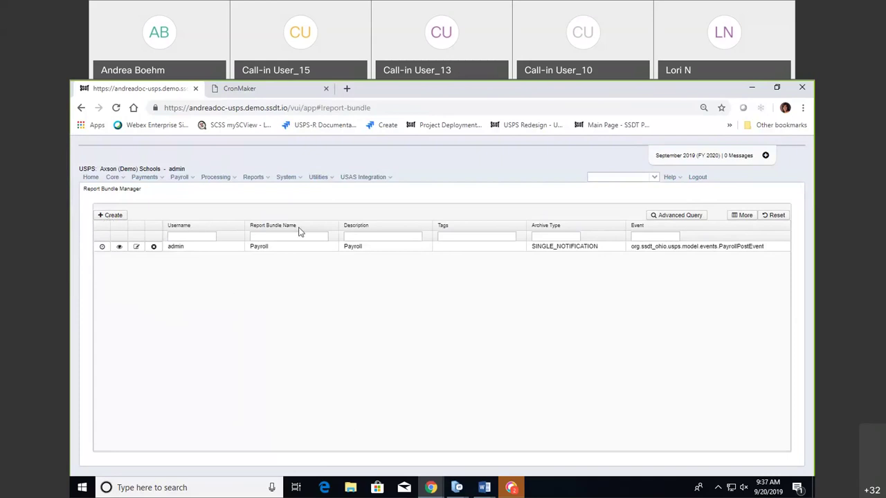
{"action": "left_click", "coordinate": [267, 180]}
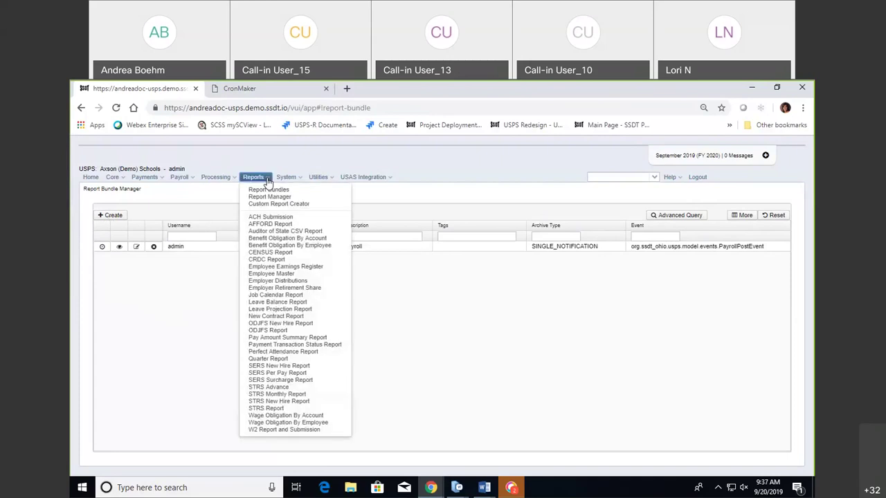
{"action": "left_click", "coordinate": [173, 301]}
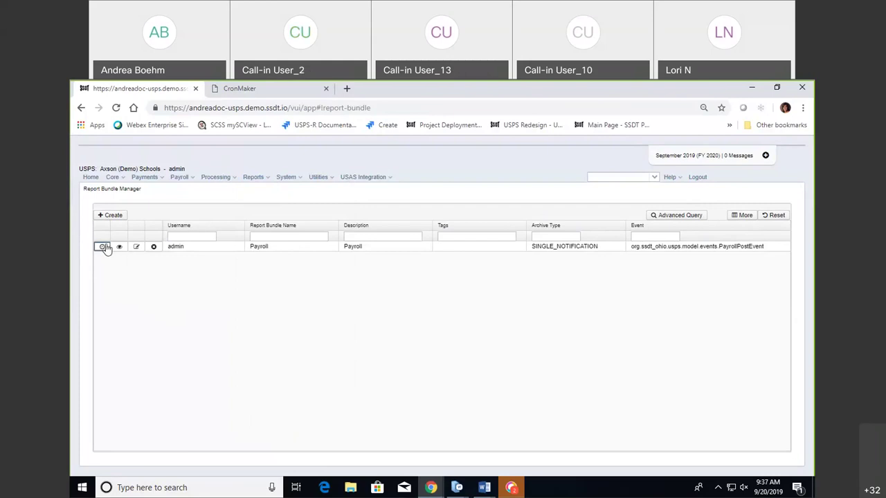
Start a new report bundle and browse the available reports without adding any.
{"action": "left_click", "coordinate": [113, 217]}
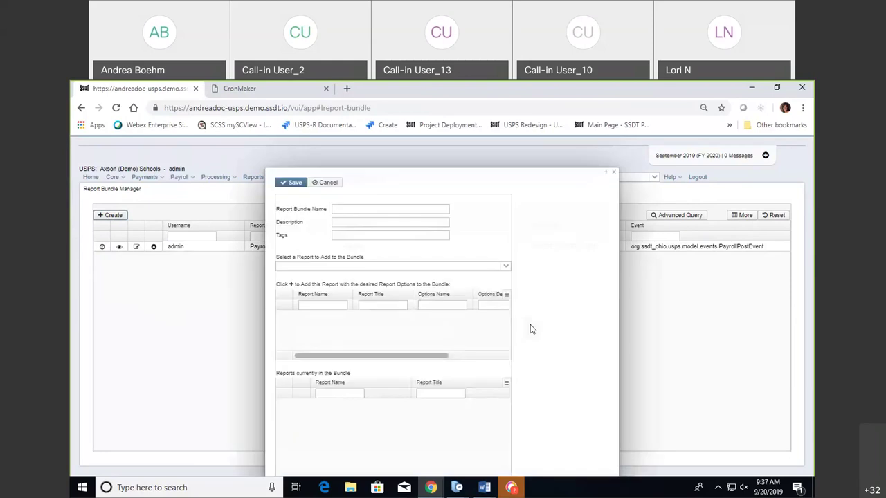
{"action": "left_click", "coordinate": [508, 267]}
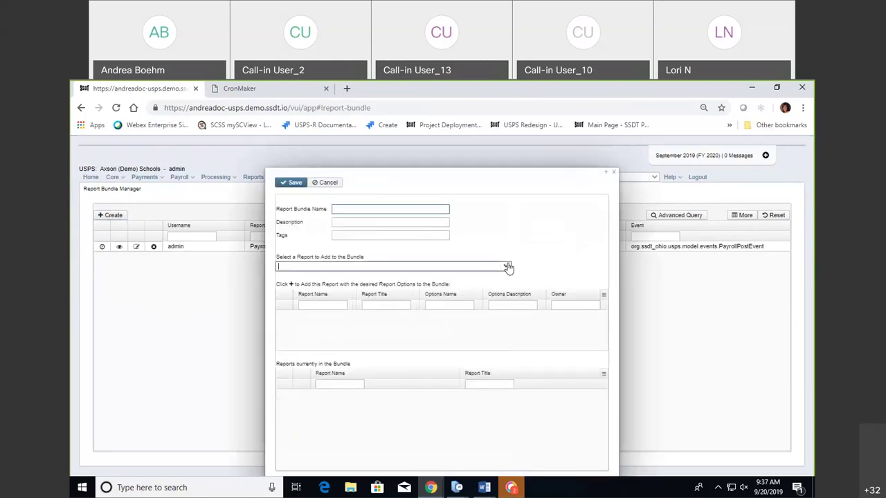
{"action": "key", "text": "Down"}
{"action": "key", "text": "Down"}
{"action": "key", "text": "Down"}
{"action": "key", "text": "Down"}
{"action": "key", "text": "Down"}
{"action": "key", "text": "Down"}
{"action": "key", "text": "Down"}
{"action": "key", "text": "Down"}
{"action": "key", "text": "Down"}
{"action": "key", "text": "Down"}
{"action": "key", "text": "Down"}
{"action": "key", "text": "Down"}
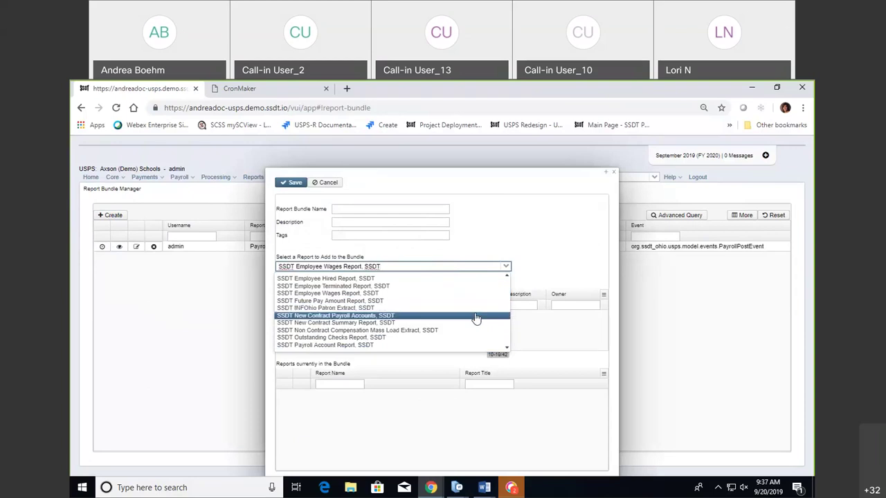
{"action": "scroll", "coordinate": [473, 337], "scroll_direction": "down", "scroll_amount": 3}
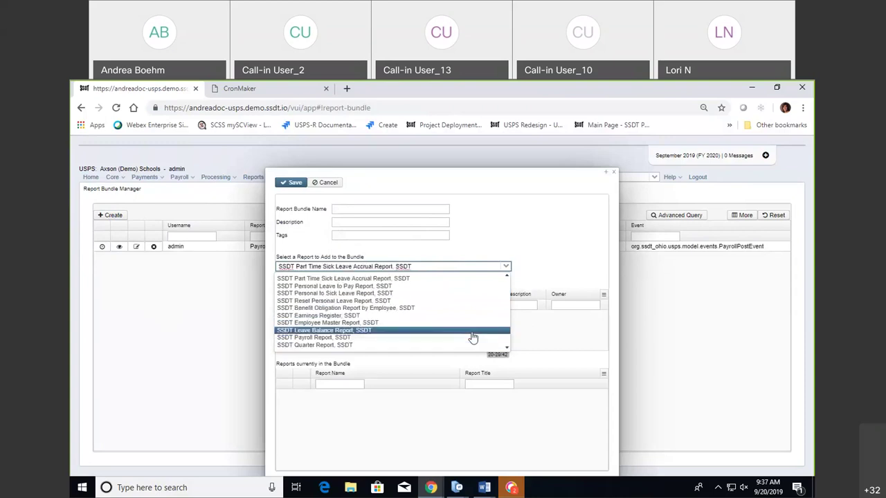
{"action": "scroll", "coordinate": [471, 337], "scroll_direction": "down", "scroll_amount": 5}
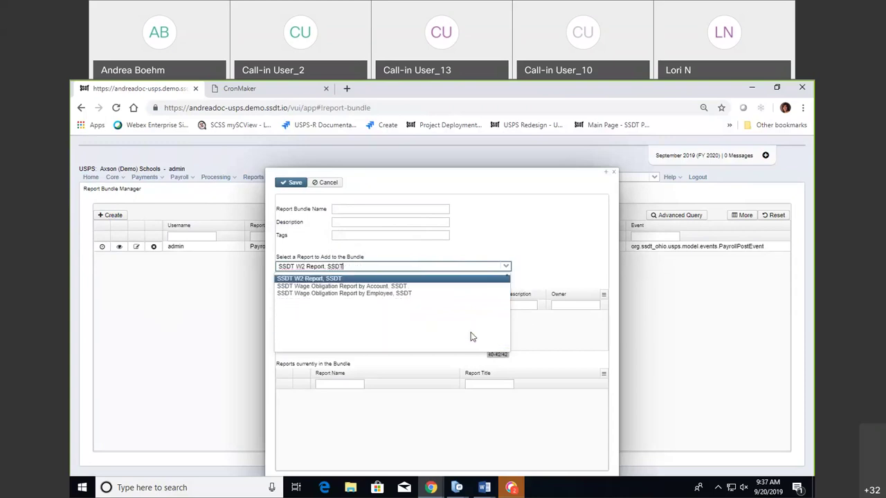
{"action": "scroll", "coordinate": [471, 337], "scroll_direction": "up", "scroll_amount": 3}
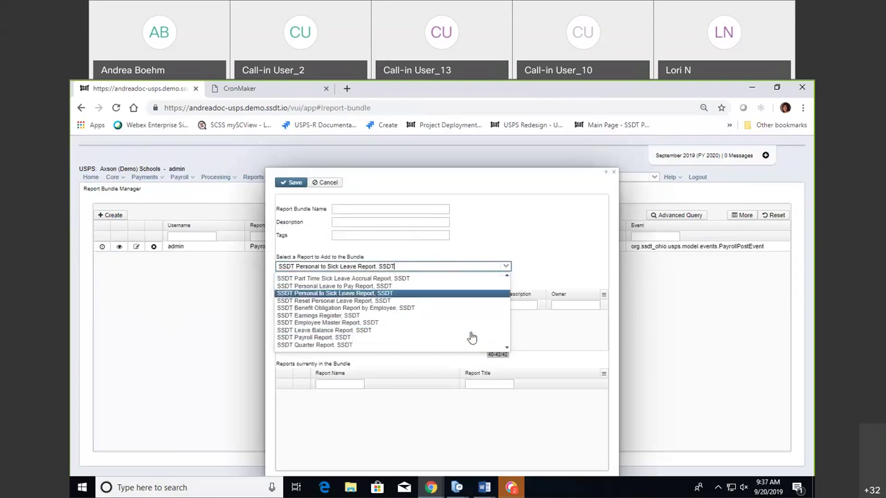
{"action": "scroll", "coordinate": [471, 337], "scroll_direction": "up", "scroll_amount": 5}
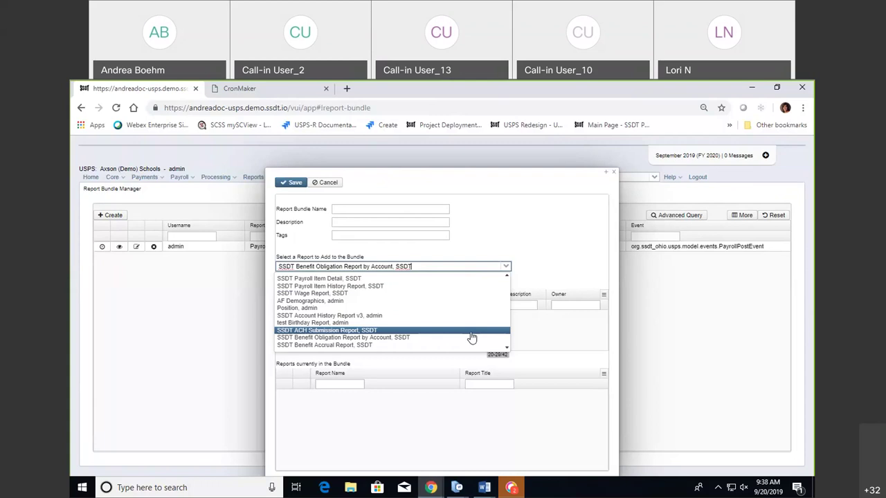
{"action": "key", "text": "Up"}
{"action": "key", "text": "Up"}
{"action": "key", "text": "Up"}
{"action": "key", "text": "Up"}
{"action": "key", "text": "Up"}
{"action": "key", "text": "Up"}
{"action": "key", "text": "Up"}
{"action": "key", "text": "Up"}
{"action": "key", "text": "Up"}
{"action": "key", "text": "Up"}
{"action": "key", "text": "Up"}
{"action": "key", "text": "Up"}
{"action": "key", "text": "Up"}
{"action": "key", "text": "Up"}
{"action": "key", "text": "Up"}
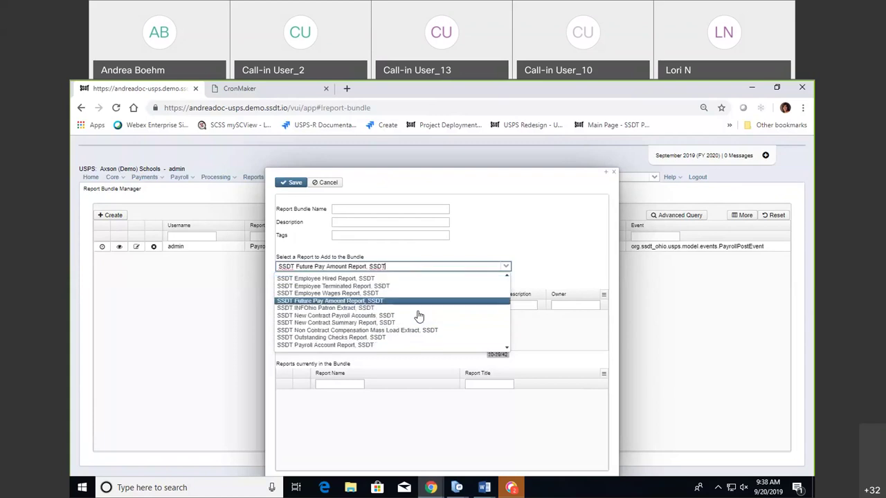
{"action": "left_click", "coordinate": [319, 338]}
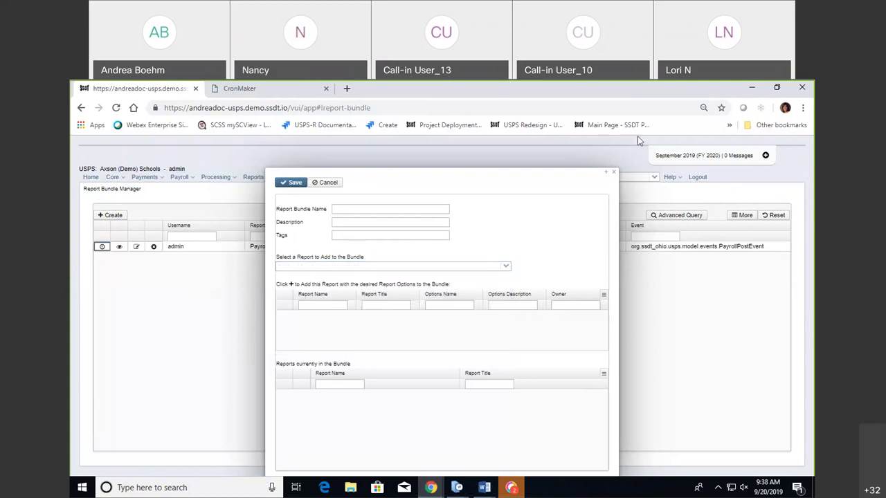
Close the new bundle form and set the Payroll bundle's schedule job type to Cron.
{"action": "left_click", "coordinate": [613, 172]}
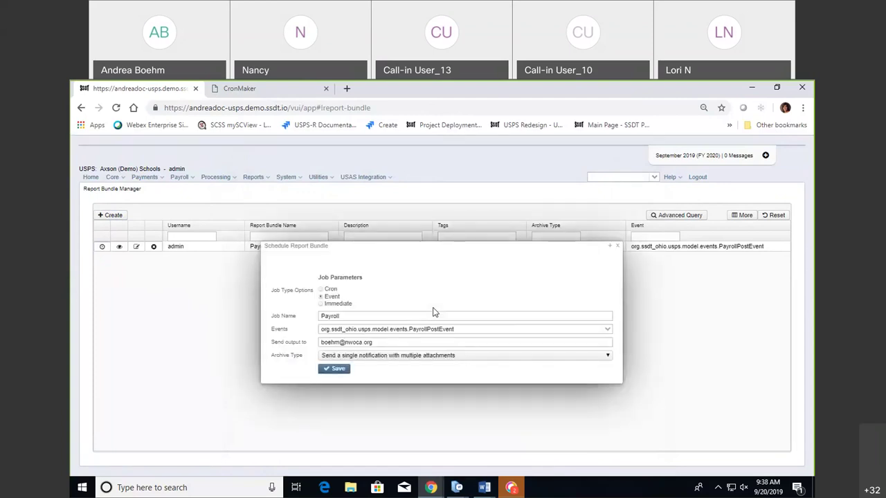
{"action": "left_click", "coordinate": [321, 303]}
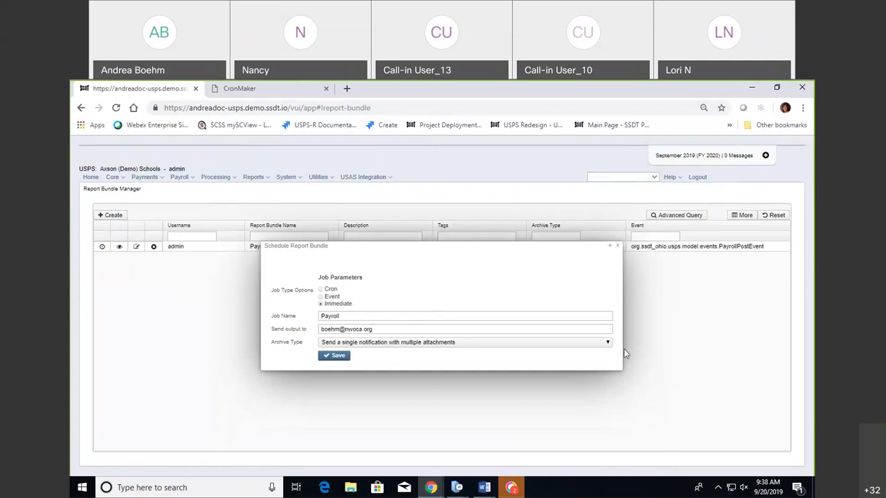
{"action": "left_click", "coordinate": [617, 245]}
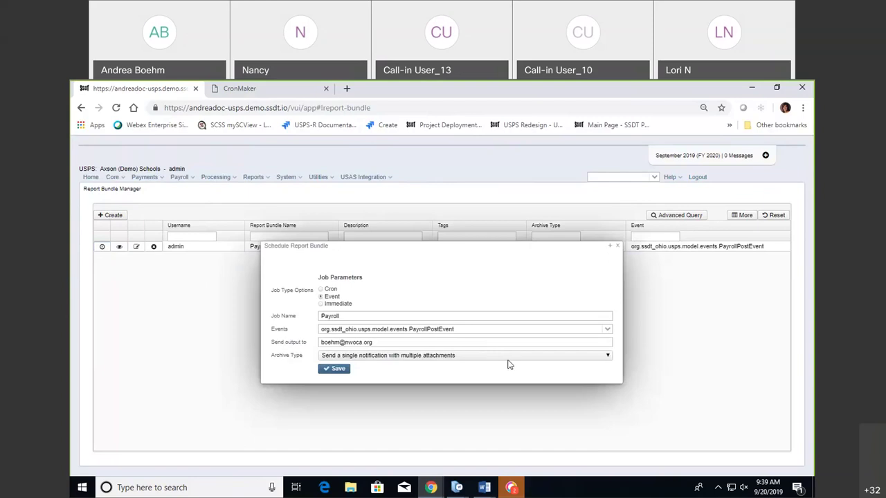
{"action": "left_click", "coordinate": [321, 290]}
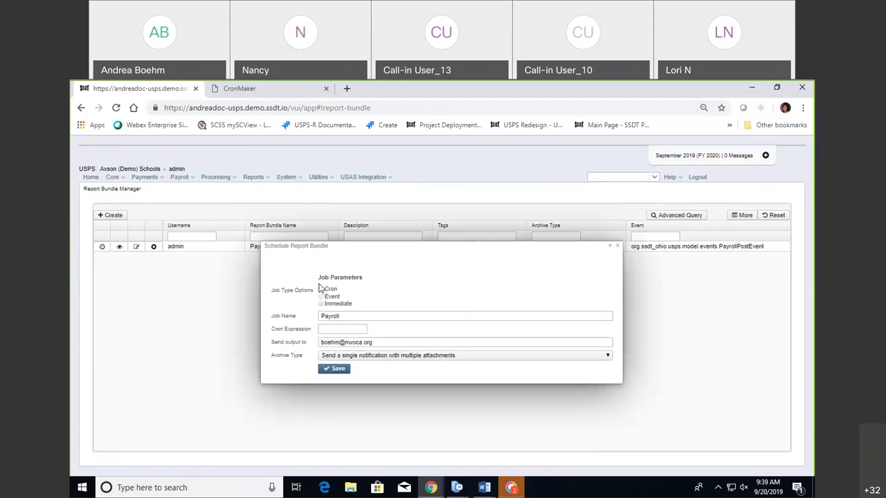